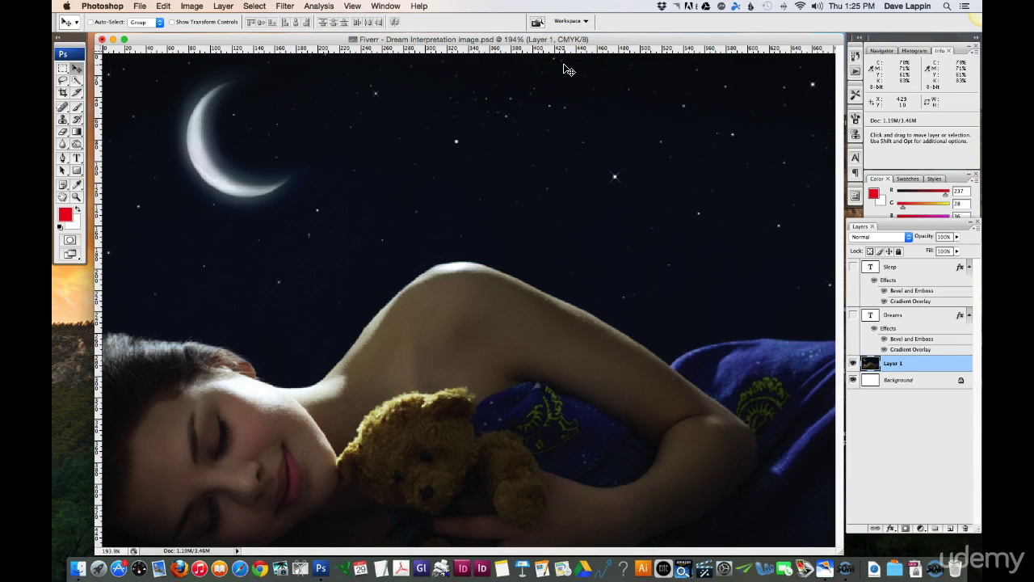
Step: Convert the image to RGB Color mode without flattening, keeping all layers separate
{"action": "left_click", "coordinate": [193, 8]}
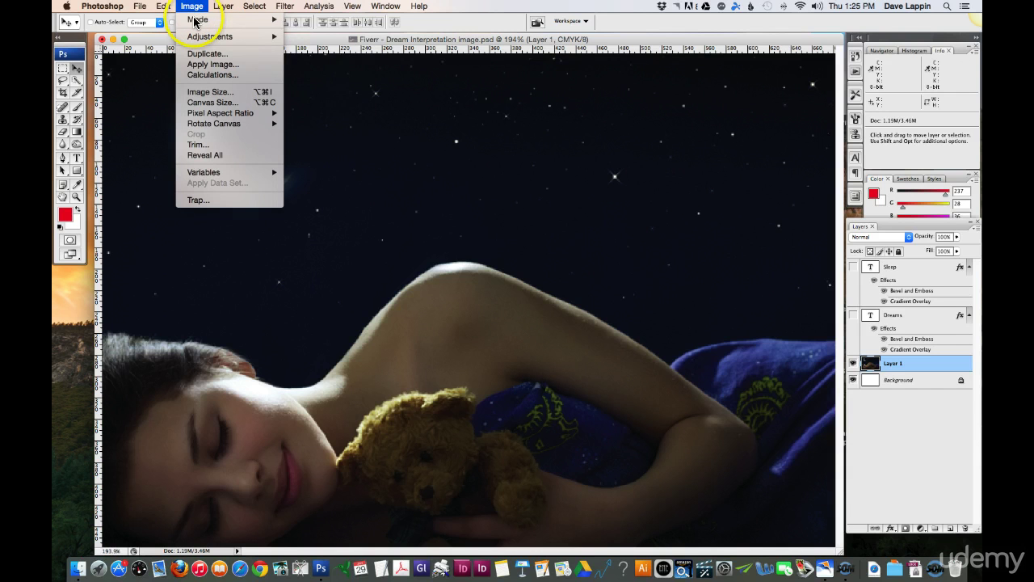
{"action": "mouse_move", "coordinate": [196, 21]}
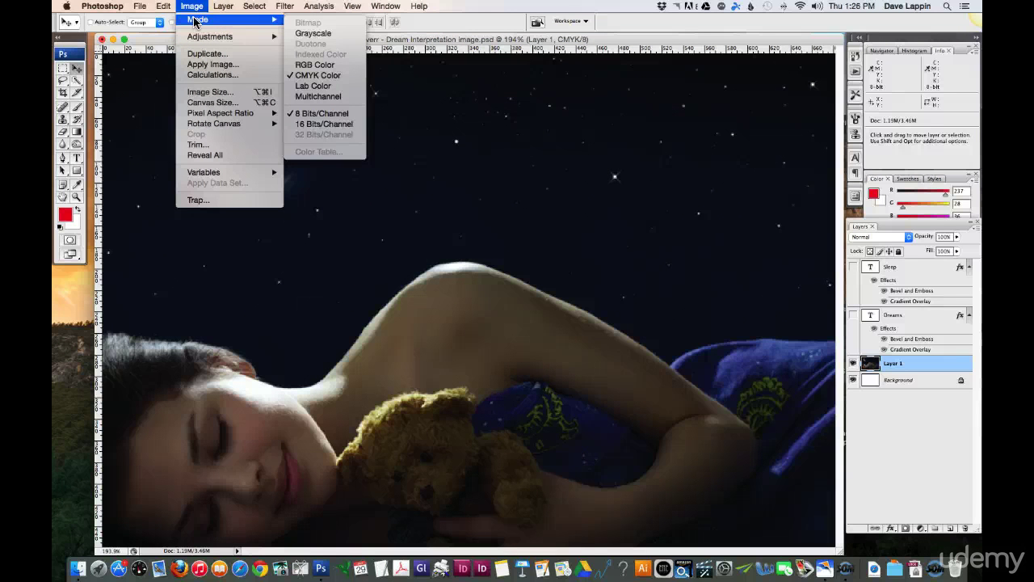
{"action": "left_click", "coordinate": [321, 65]}
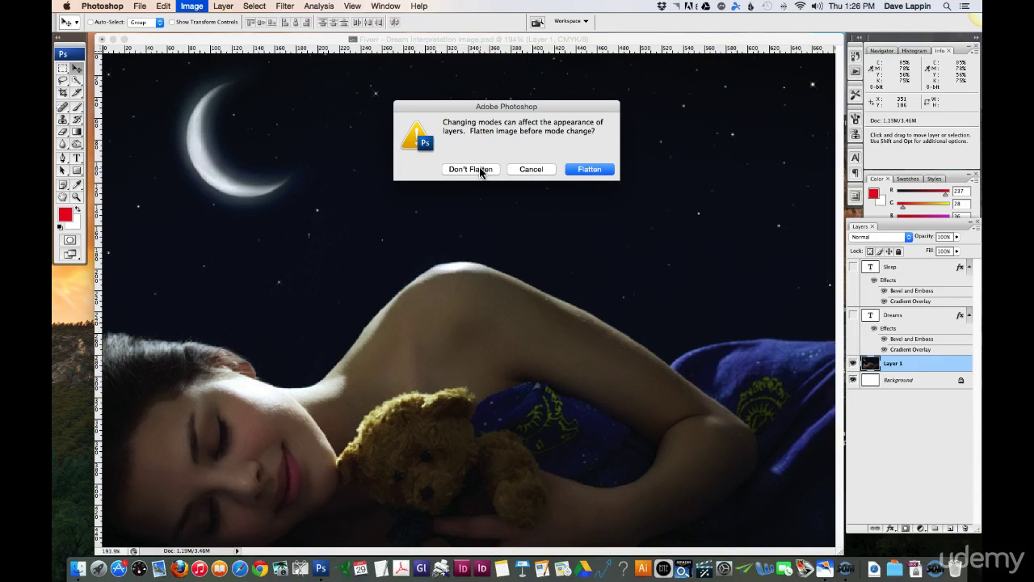
{"action": "left_click", "coordinate": [470, 169]}
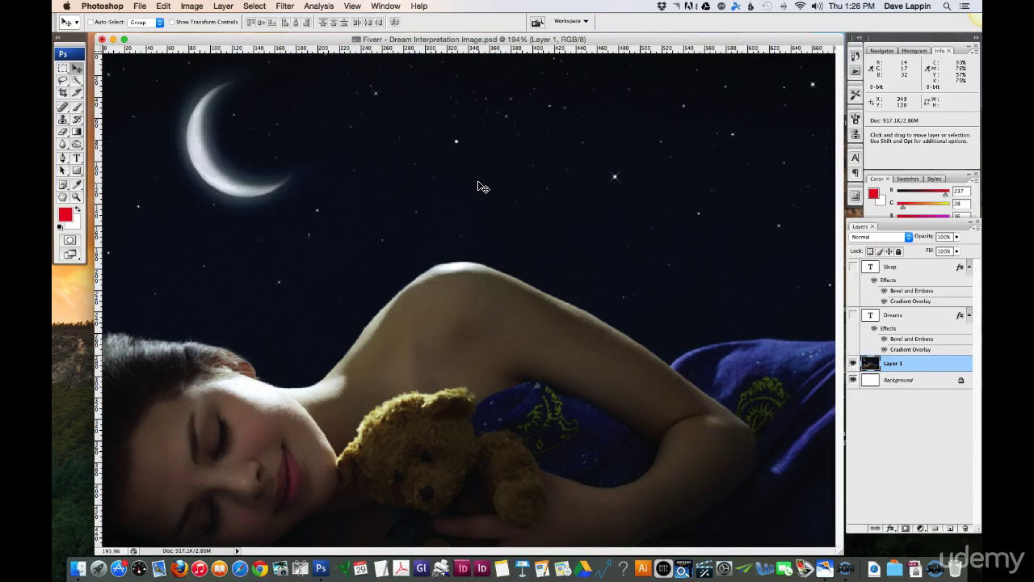
Step: Browse the Blur, Brush Strokes and Sketch filter submenus without applying any, then reopen the Filter list
{"action": "left_click_drag", "start_coordinate": [409, 137], "coordinate": [351, 93]}
{"action": "left_click", "coordinate": [287, 8]}
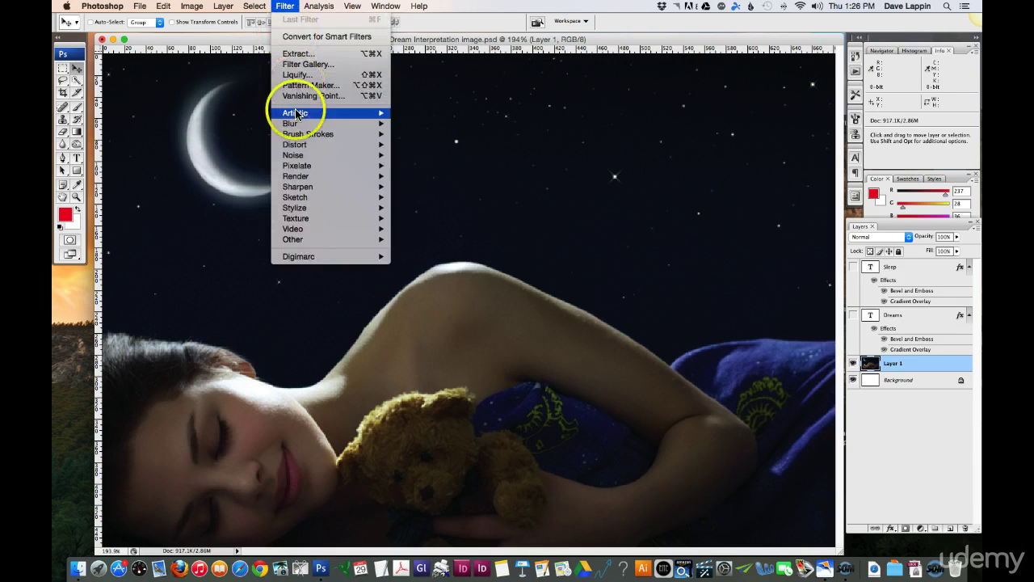
{"action": "mouse_move", "coordinate": [292, 114]}
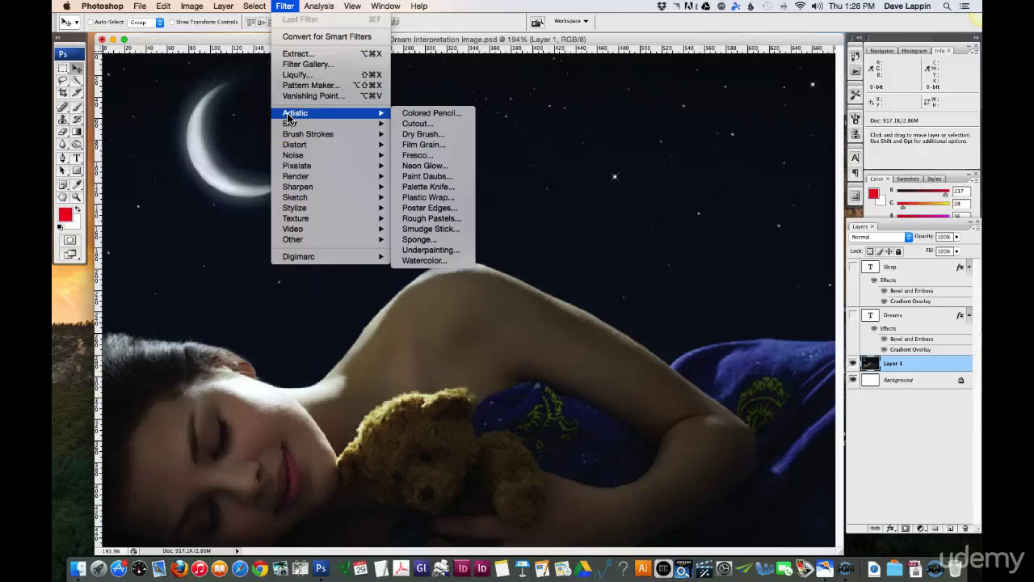
{"action": "left_click", "coordinate": [291, 123]}
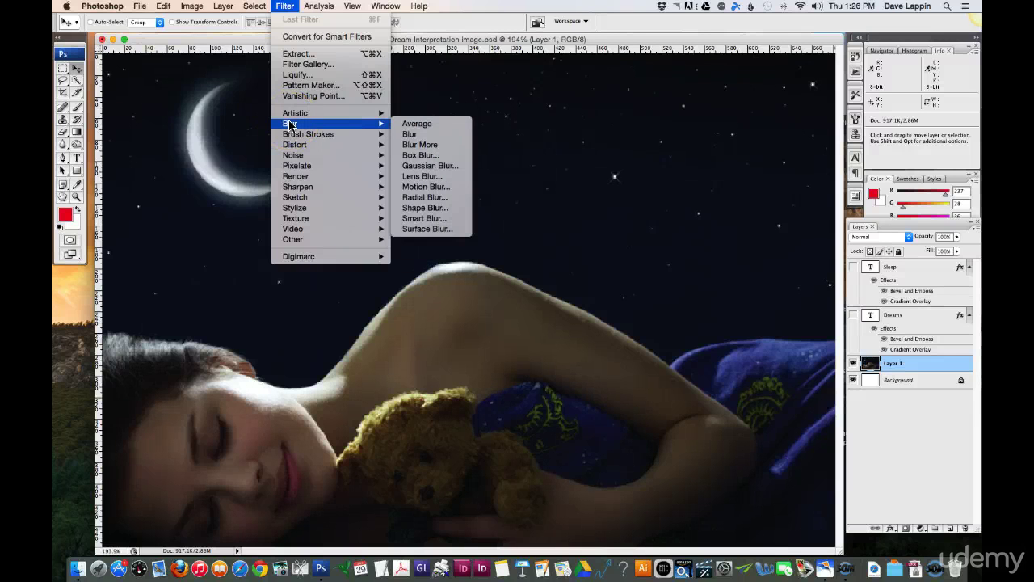
{"action": "left_click", "coordinate": [299, 134]}
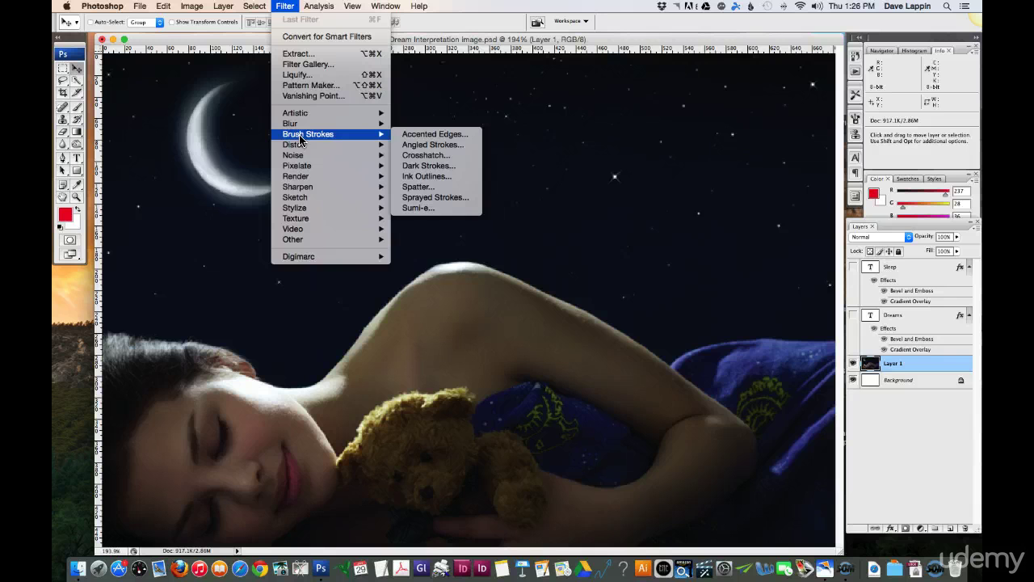
{"action": "mouse_move", "coordinate": [302, 150]}
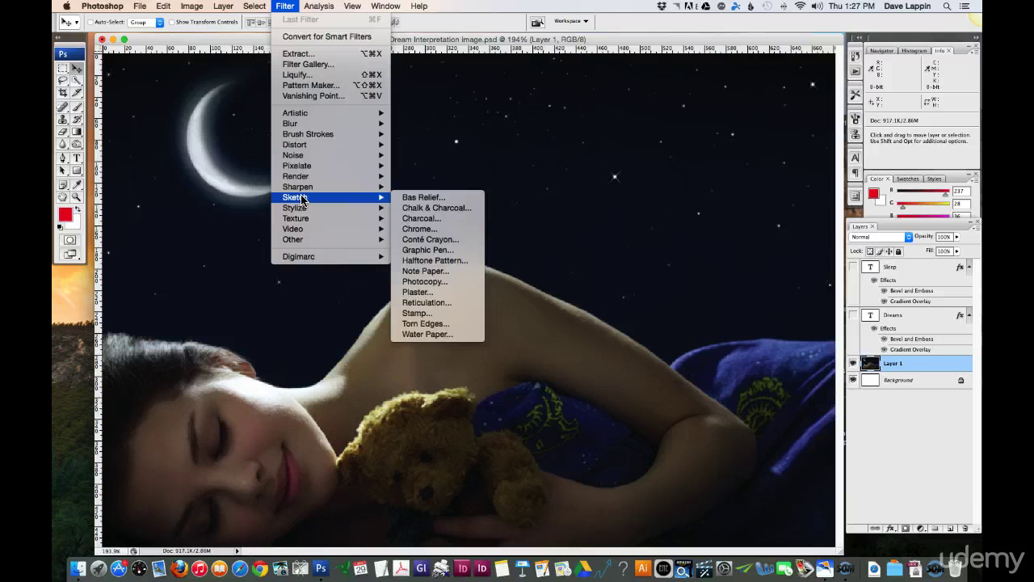
{"action": "mouse_move", "coordinate": [301, 114]}
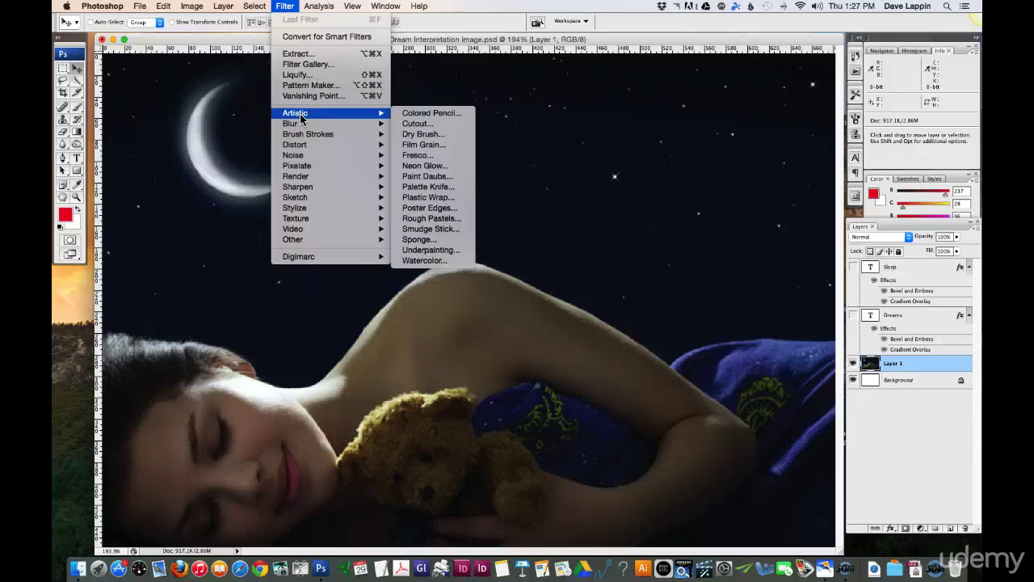
{"action": "left_click", "coordinate": [920, 365]}
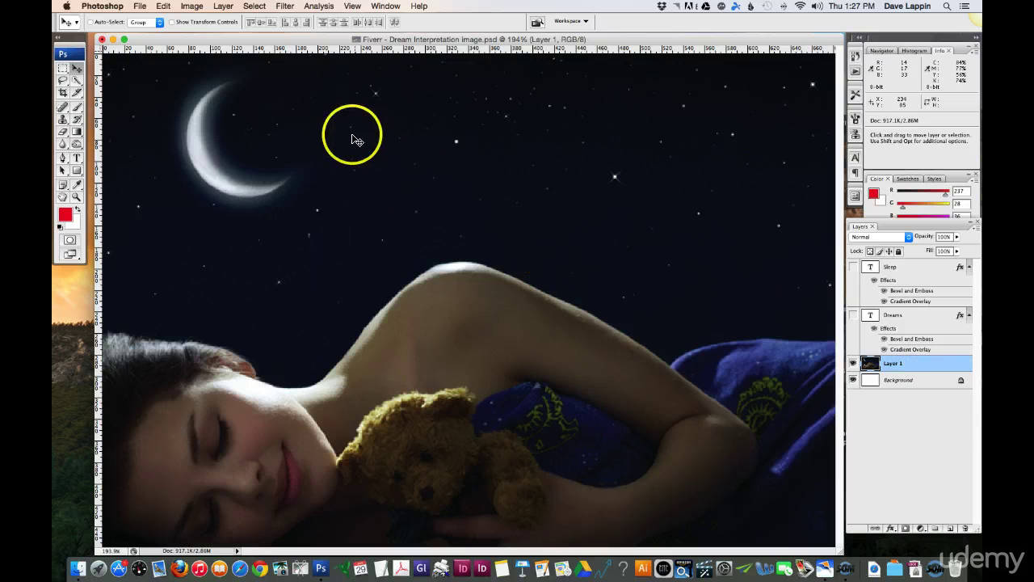
{"action": "left_click", "coordinate": [284, 6]}
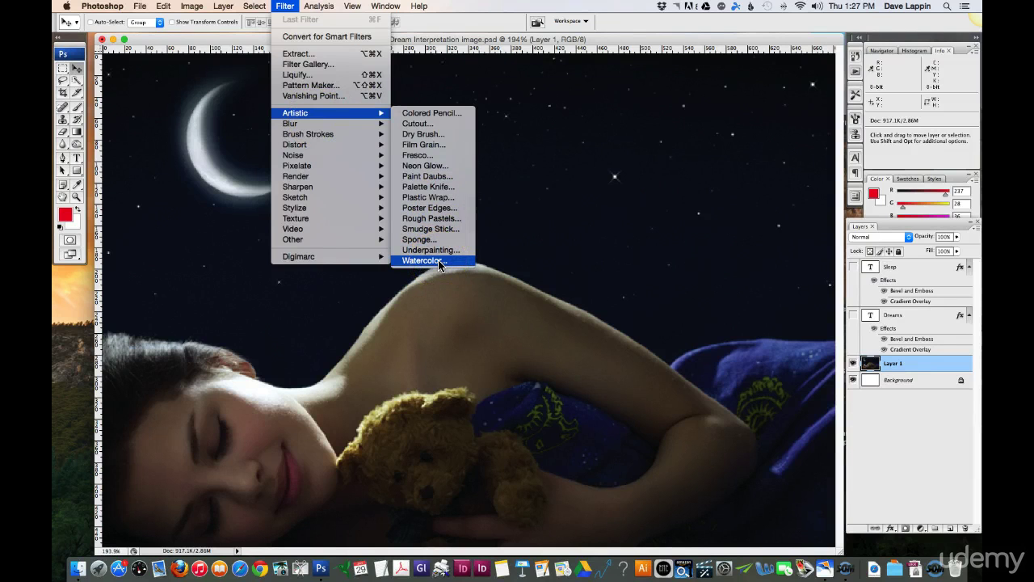
Step: Preview Watercolor, Dry Brush, Fresco, Colored Pencil, Paint Daubs, Poster Edges and Sponge, then cancel unapplied
{"action": "left_click", "coordinate": [439, 261]}
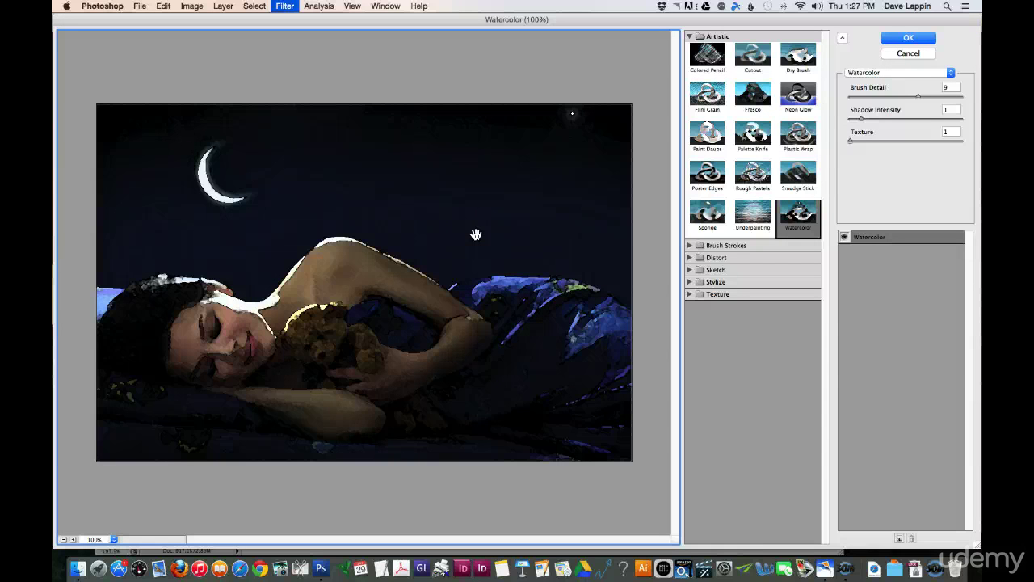
{"action": "left_click", "coordinate": [558, 158]}
{"action": "left_click", "coordinate": [812, 226]}
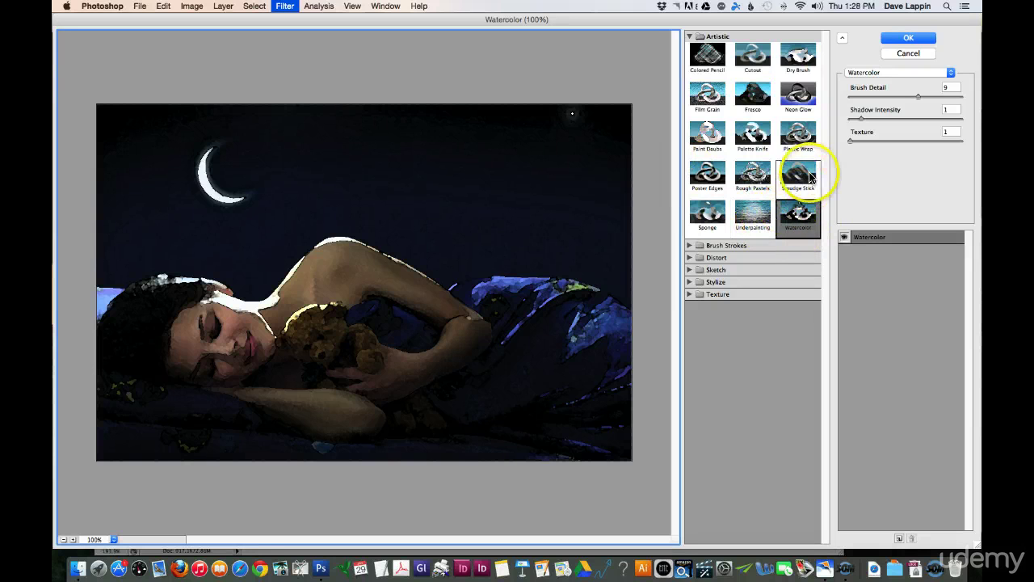
{"action": "left_click", "coordinate": [803, 58]}
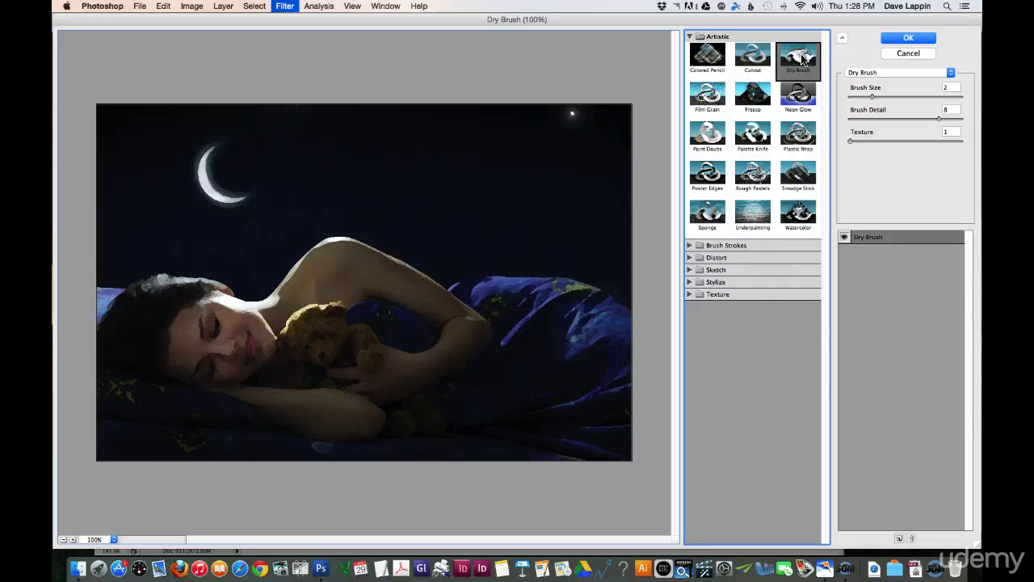
{"action": "left_click", "coordinate": [746, 97]}
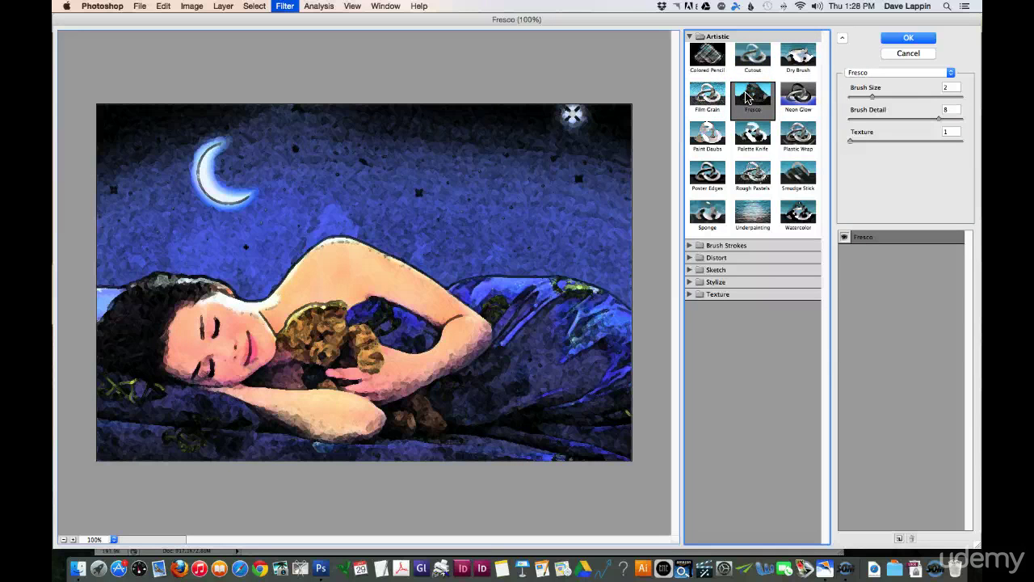
{"action": "left_click", "coordinate": [708, 60]}
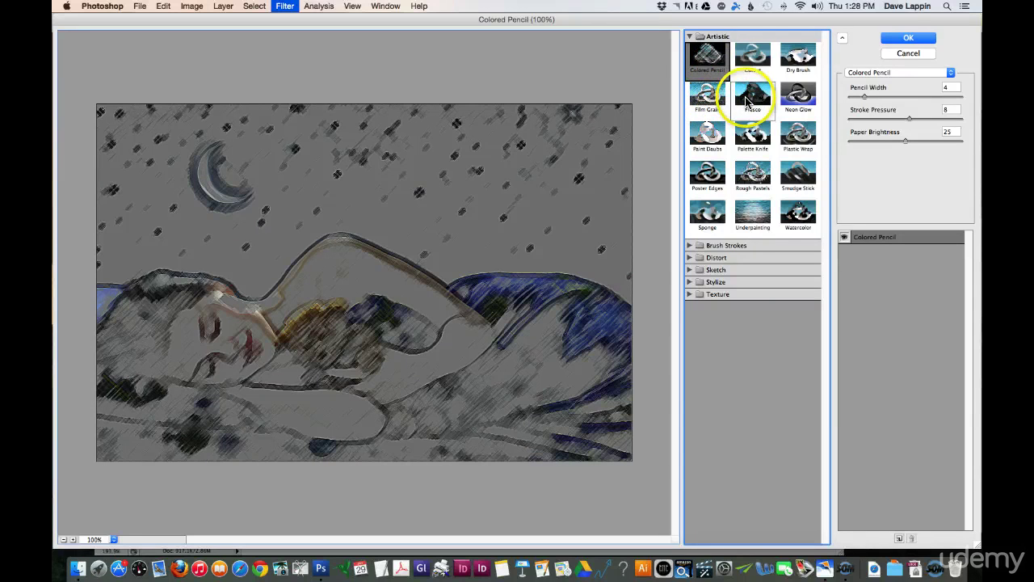
{"action": "left_click", "coordinate": [714, 143]}
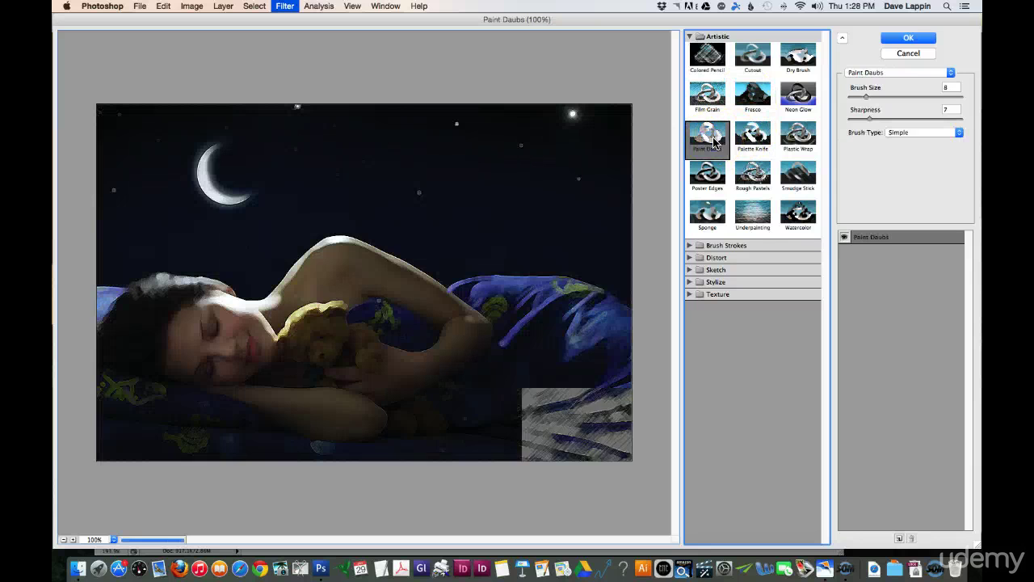
{"action": "left_click", "coordinate": [710, 179]}
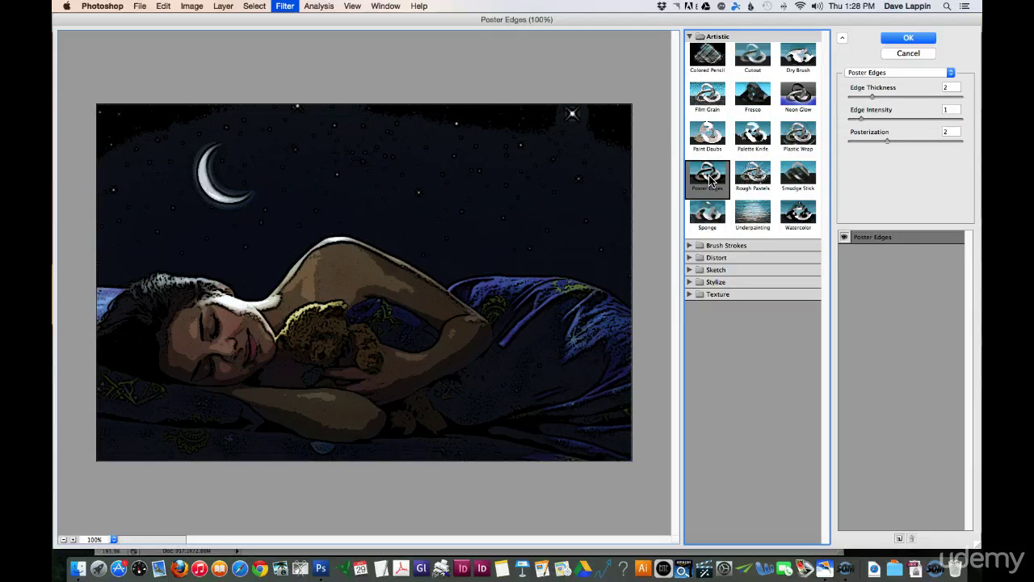
{"action": "left_click", "coordinate": [711, 216]}
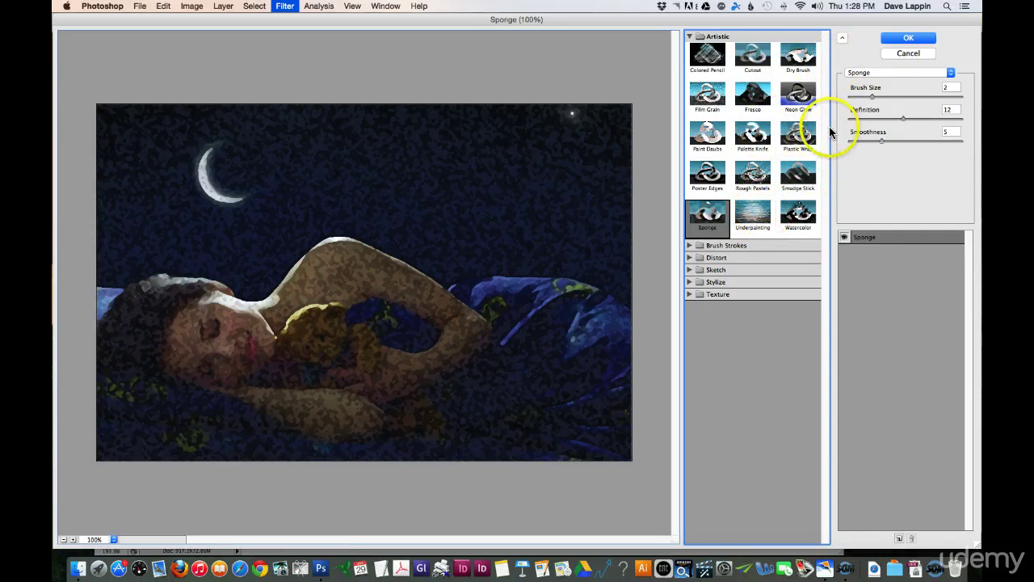
{"action": "left_click", "coordinate": [909, 54]}
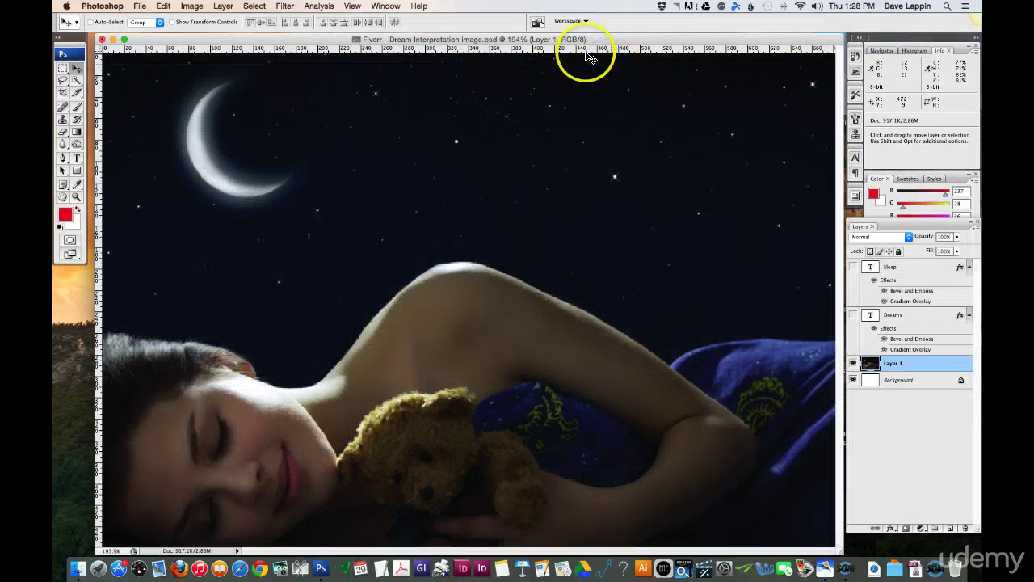
Step: Apply a simple Blur filter to the photo and bring up the Blur submenu again
{"action": "left_click", "coordinate": [285, 7]}
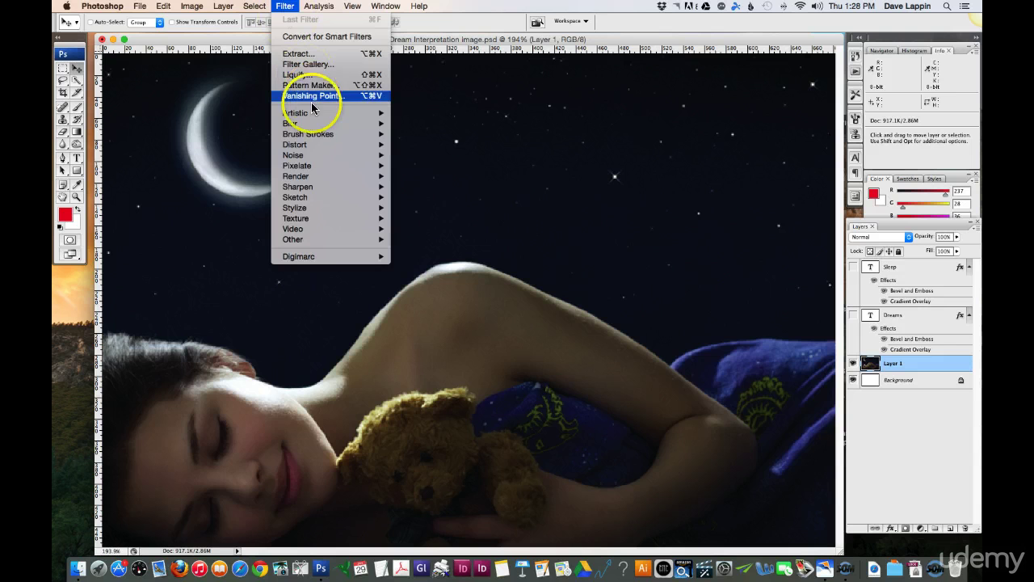
{"action": "mouse_move", "coordinate": [312, 154]}
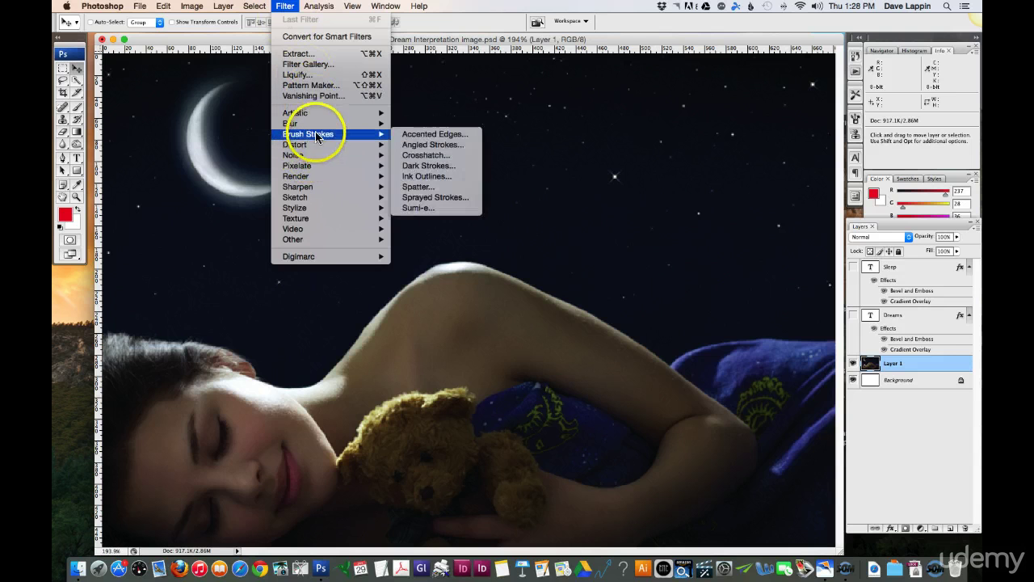
{"action": "mouse_move", "coordinate": [312, 127]}
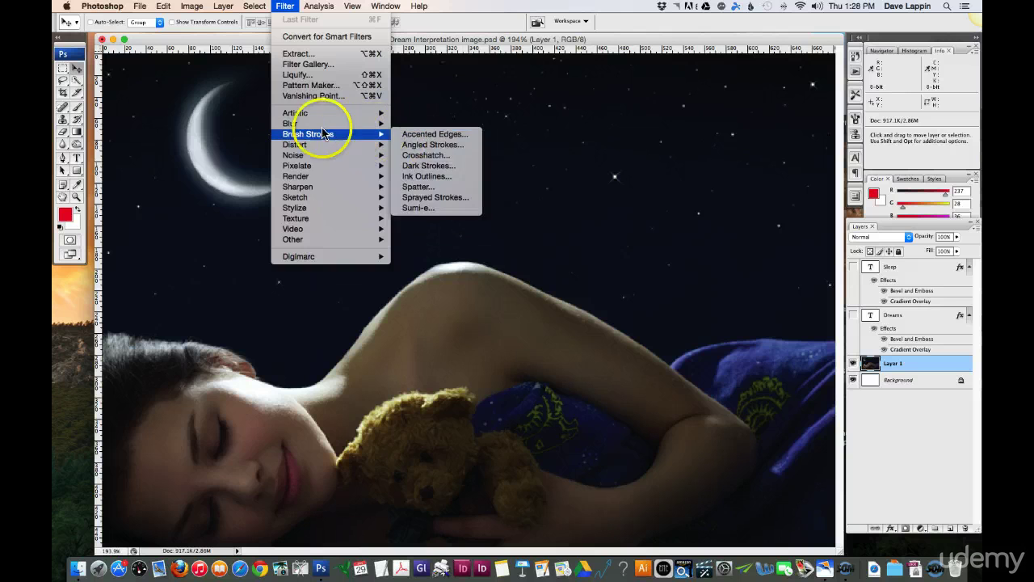
{"action": "left_click", "coordinate": [409, 134]}
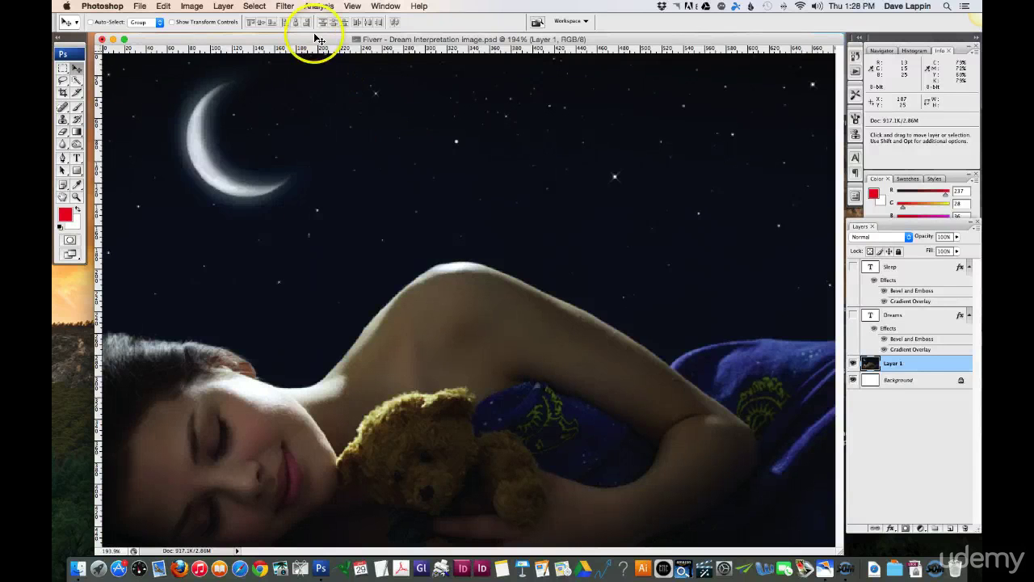
{"action": "left_click", "coordinate": [289, 6]}
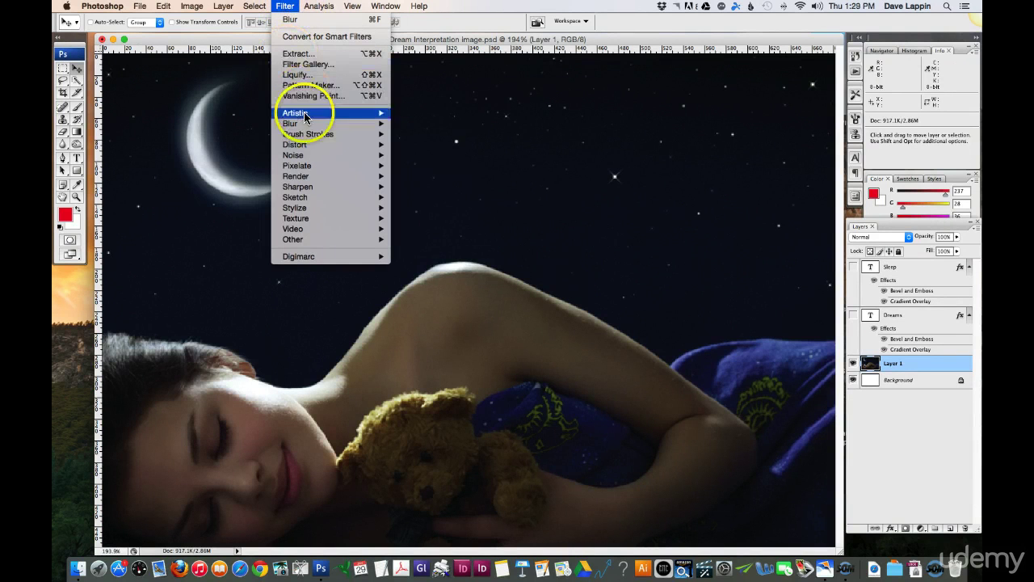
{"action": "mouse_move", "coordinate": [301, 122]}
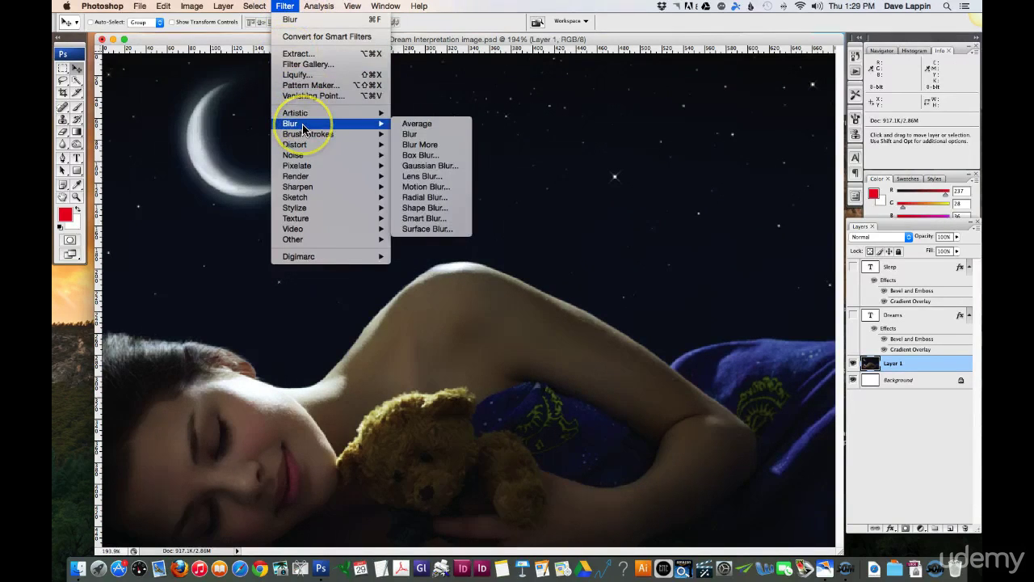
Step: Preview Gaussian Blur at radii 1.6, 7.6 and 11.5 pixels, then cancel without applying
{"action": "left_click", "coordinate": [449, 169]}
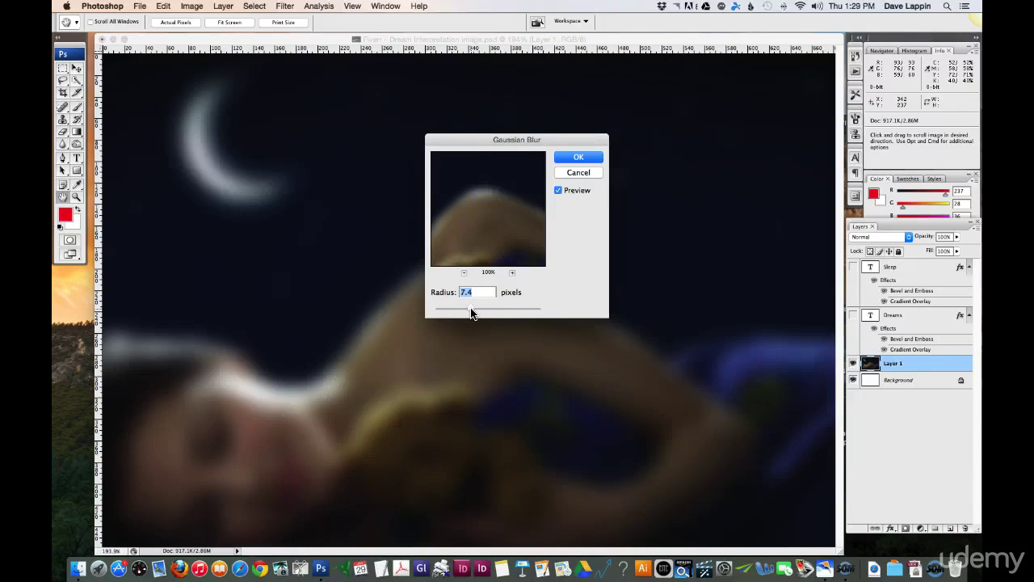
{"action": "left_click_drag", "start_coordinate": [471, 313], "coordinate": [444, 314]}
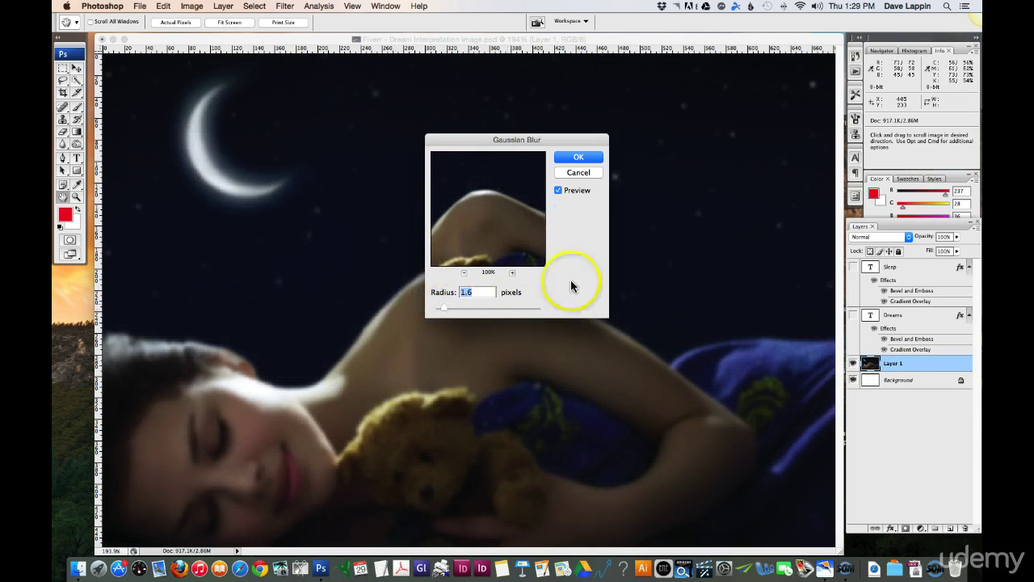
{"action": "left_click", "coordinate": [450, 249]}
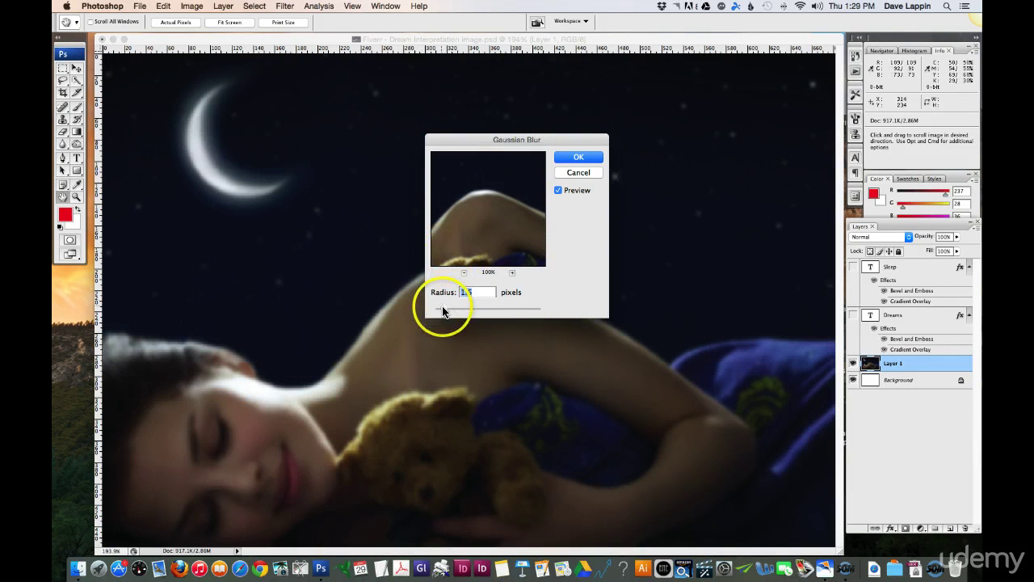
{"action": "mouse_move", "coordinate": [445, 309]}
{"action": "left_mouse_down"}
{"action": "mouse_move", "coordinate": [534, 311]}
{"action": "mouse_move", "coordinate": [440, 314]}
{"action": "left_mouse_up"}
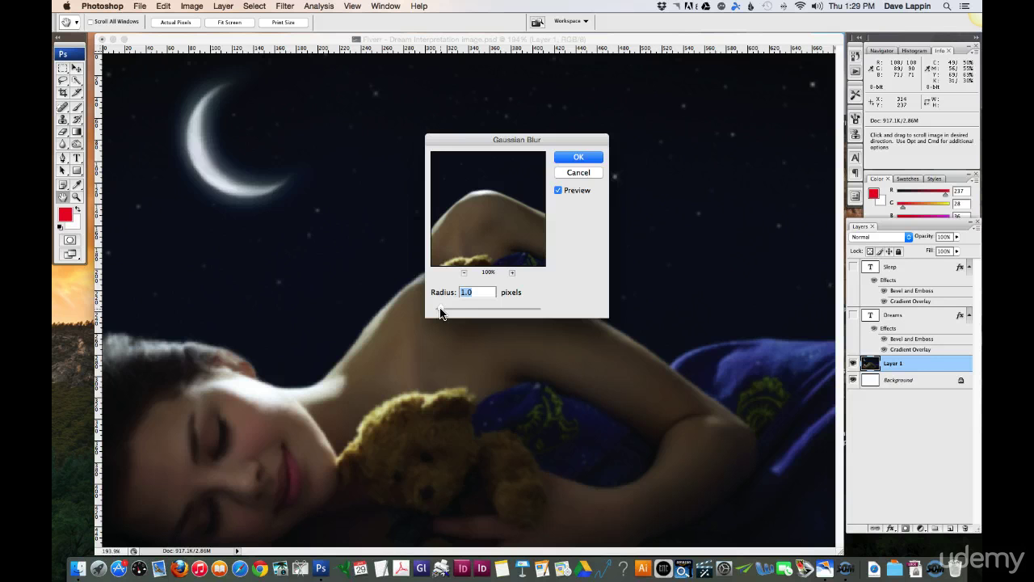
{"action": "mouse_move", "coordinate": [440, 314]}
{"action": "left_mouse_down"}
{"action": "mouse_move", "coordinate": [543, 313]}
{"action": "mouse_move", "coordinate": [435, 312]}
{"action": "left_mouse_up"}
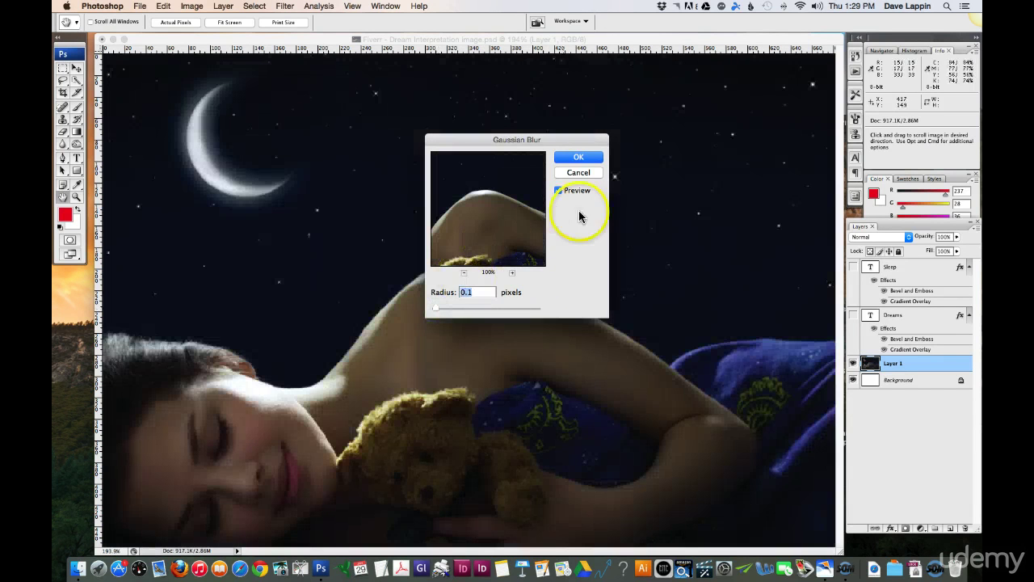
{"action": "left_click", "coordinate": [579, 172]}
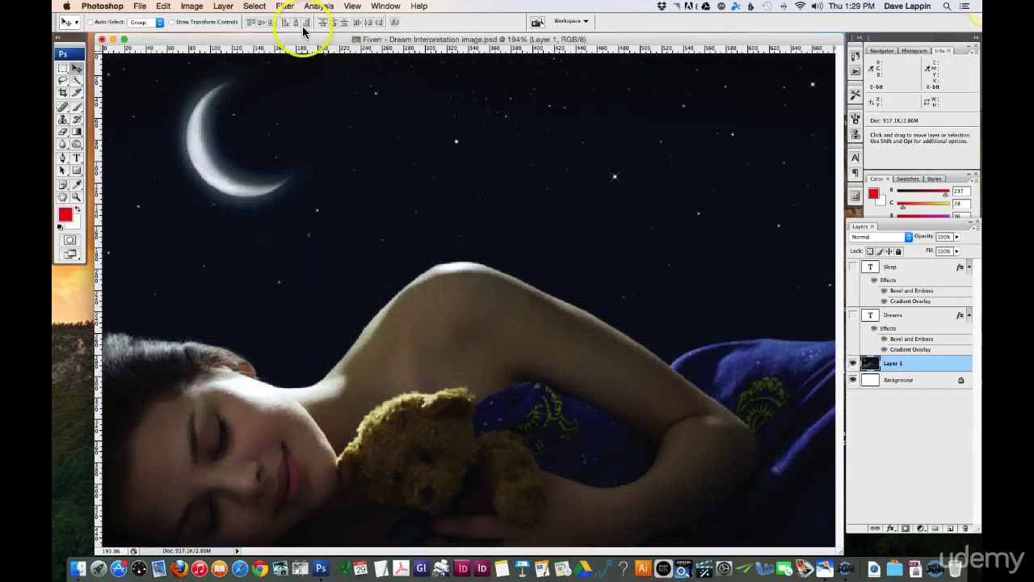
Step: Apply the Sharpen filter once to Layer 1
{"action": "left_click", "coordinate": [288, 6]}
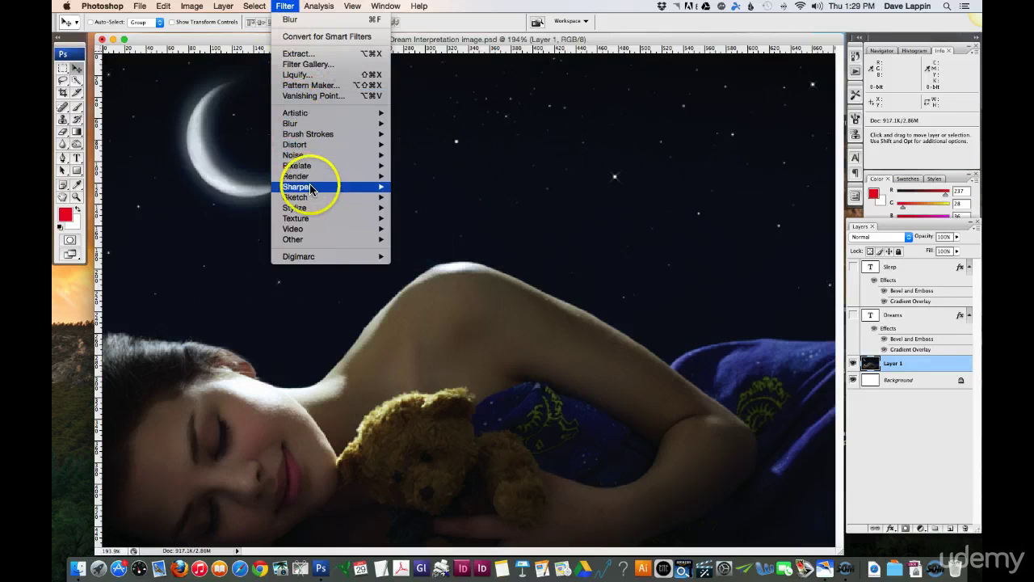
{"action": "mouse_move", "coordinate": [311, 187]}
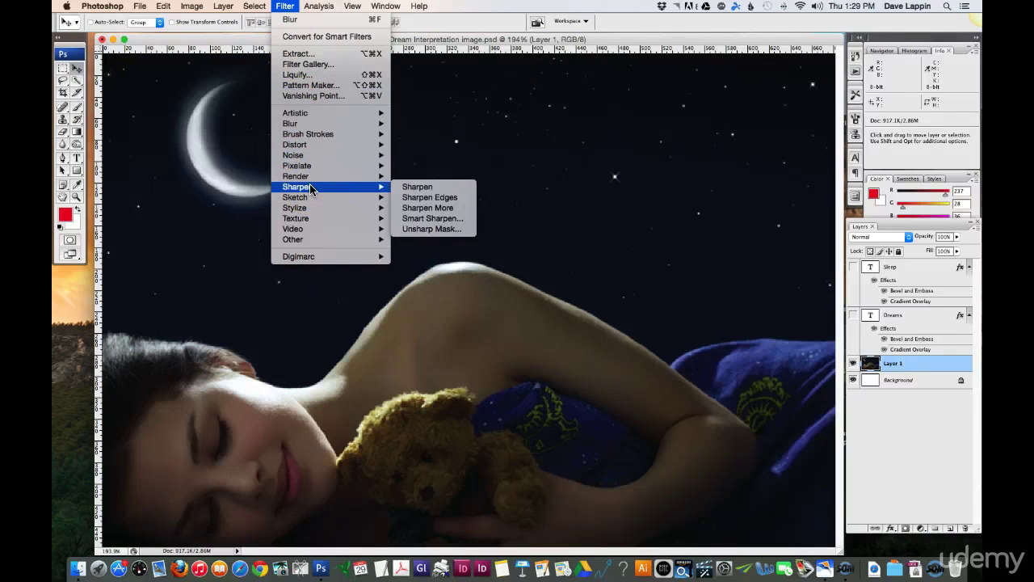
{"action": "left_click", "coordinate": [424, 188]}
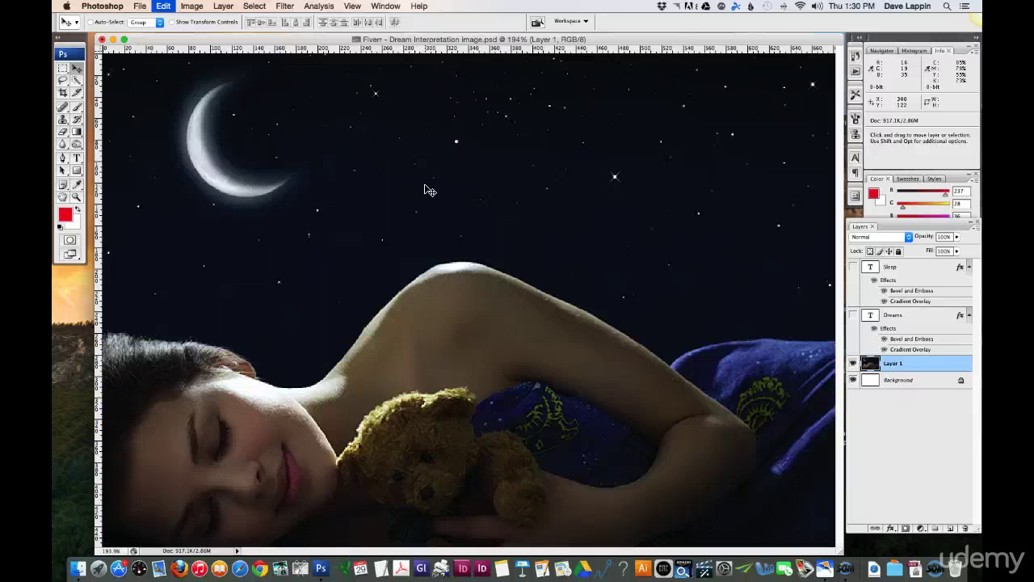
{"action": "left_click", "coordinate": [285, 6]}
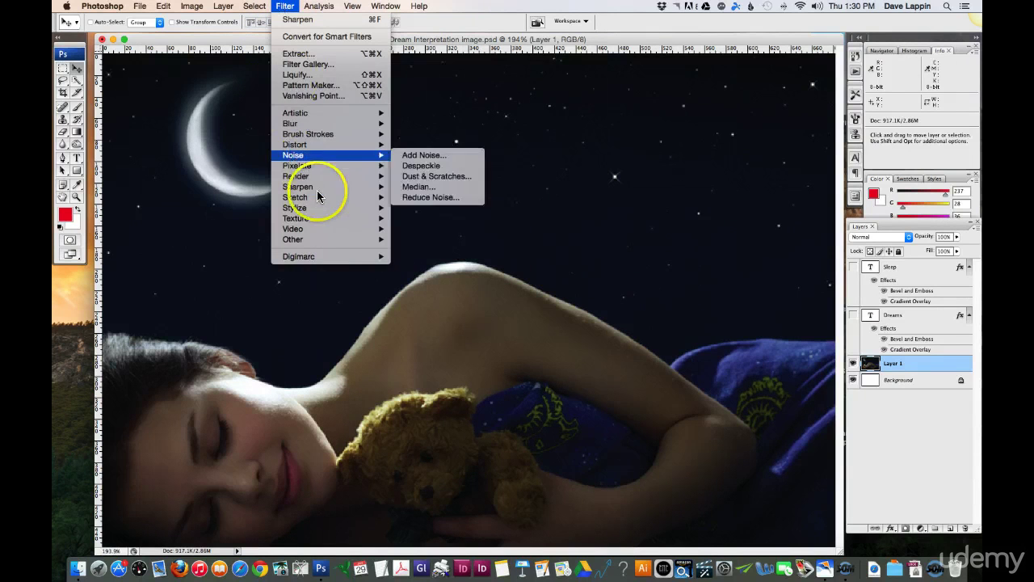
{"action": "mouse_move", "coordinate": [323, 198]}
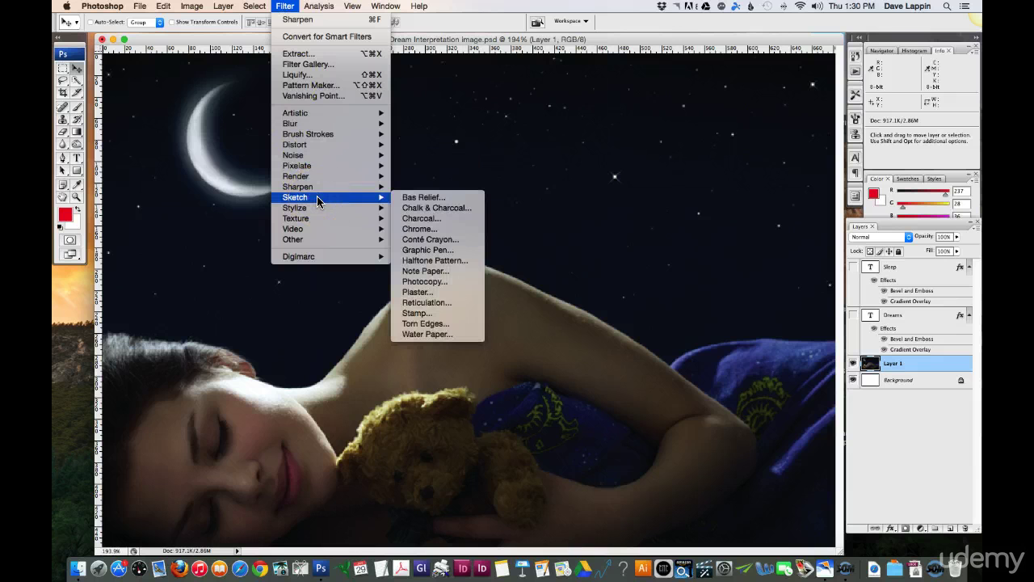
{"action": "left_click", "coordinate": [435, 219]}
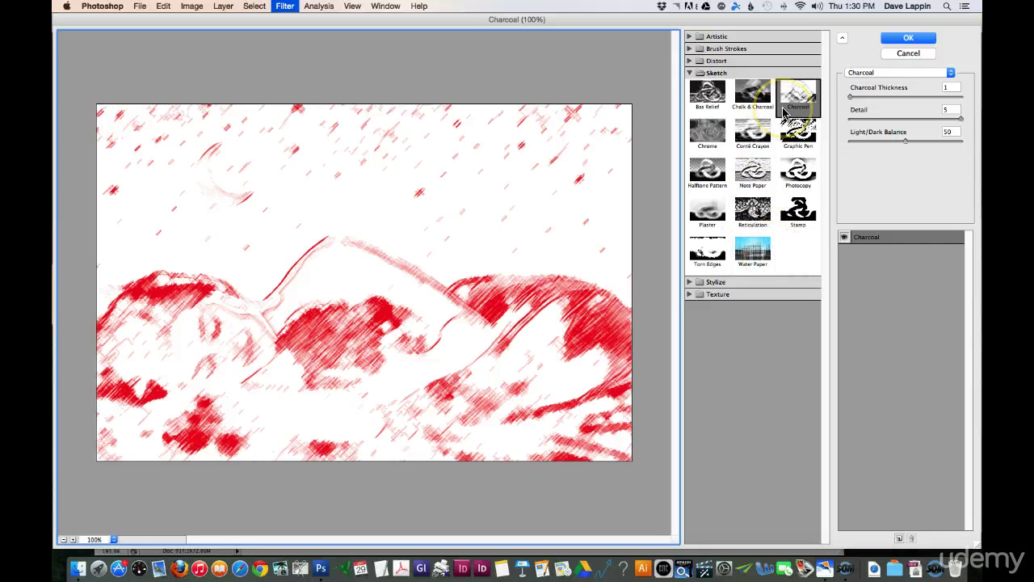
{"action": "left_click", "coordinate": [711, 94]}
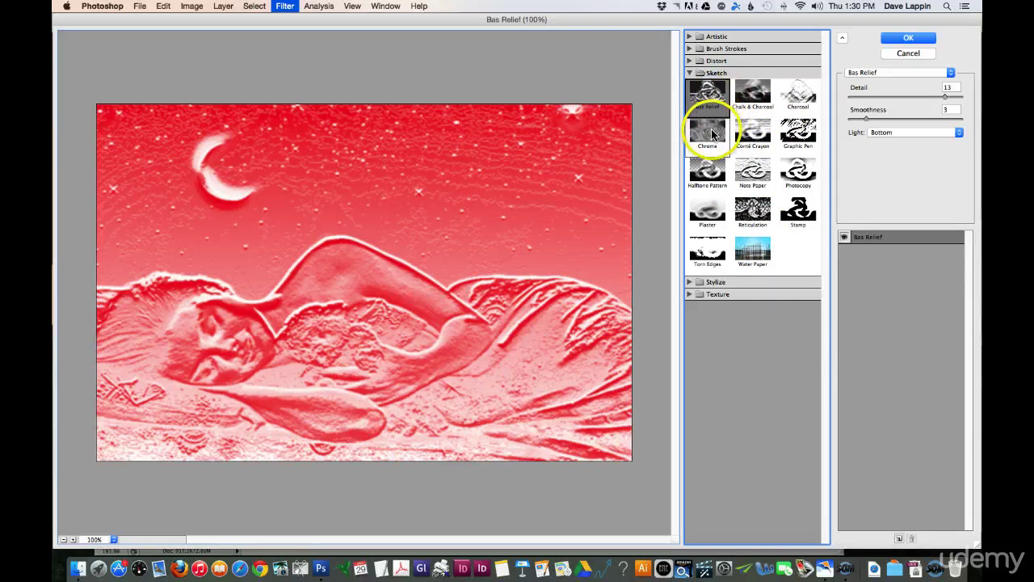
{"action": "left_click", "coordinate": [711, 133]}
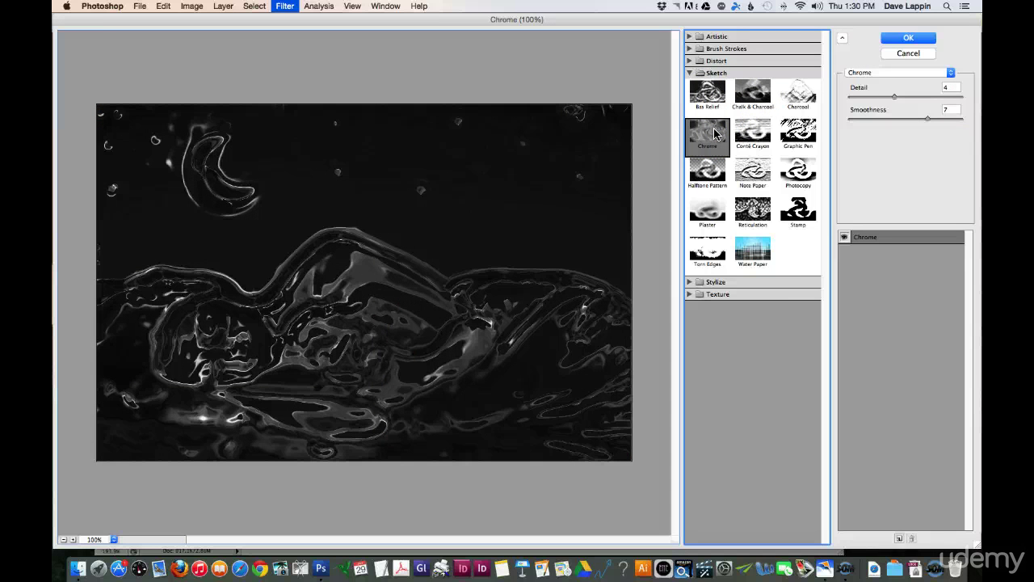
{"action": "left_click", "coordinate": [802, 142]}
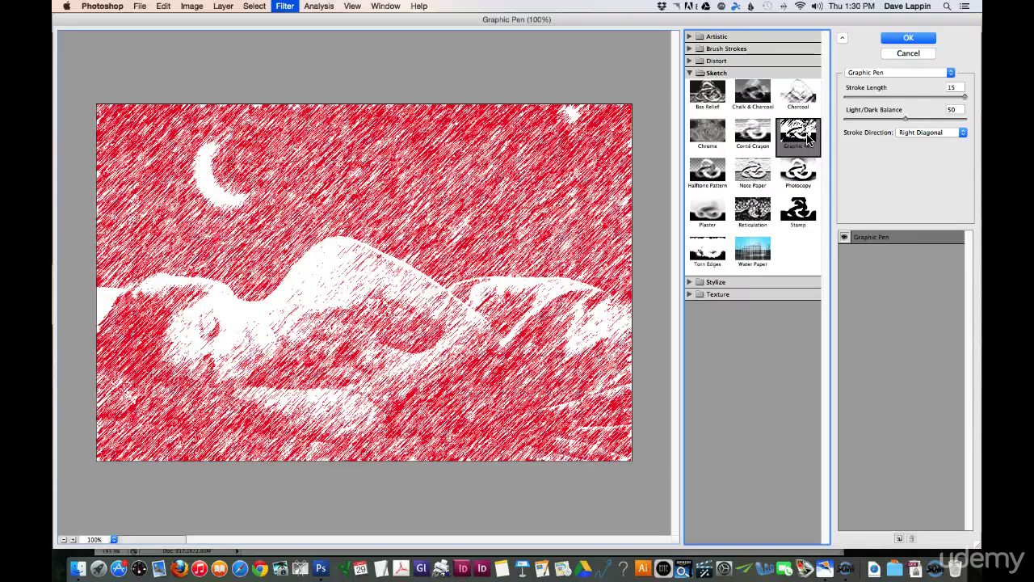
{"action": "left_click", "coordinate": [760, 248]}
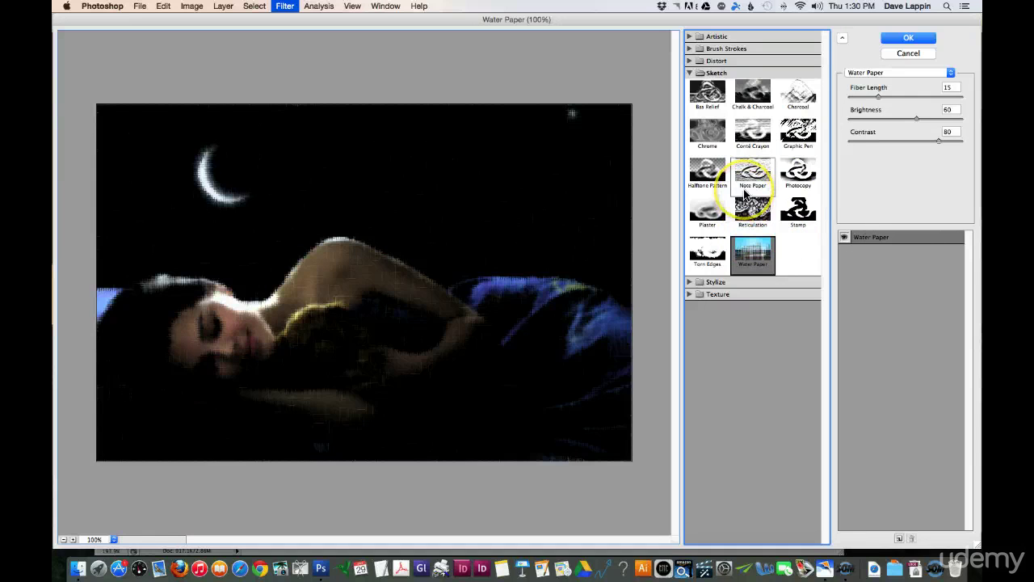
{"action": "left_click", "coordinate": [901, 53]}
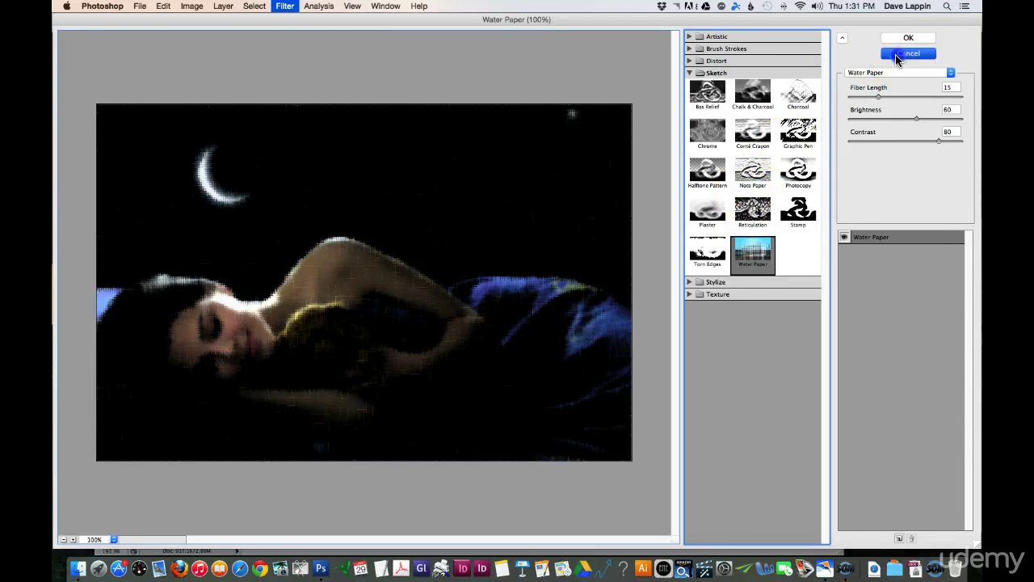
{"action": "left_click", "coordinate": [797, 87]}
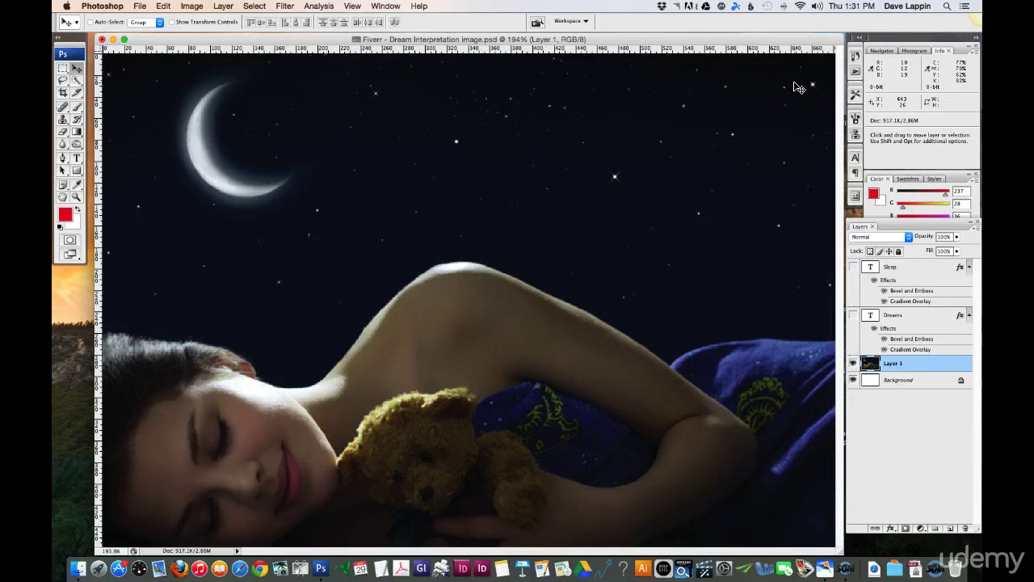
Step: Duplicate Layer 1 into a new Layer 1 copy above the original
{"action": "left_click", "coordinate": [825, 200]}
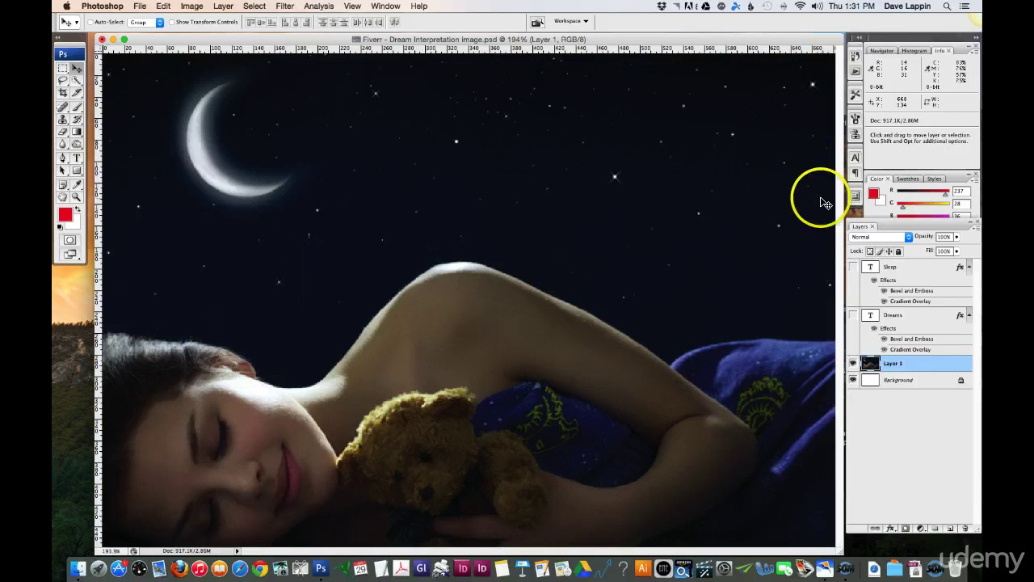
{"action": "left_click", "coordinate": [836, 285]}
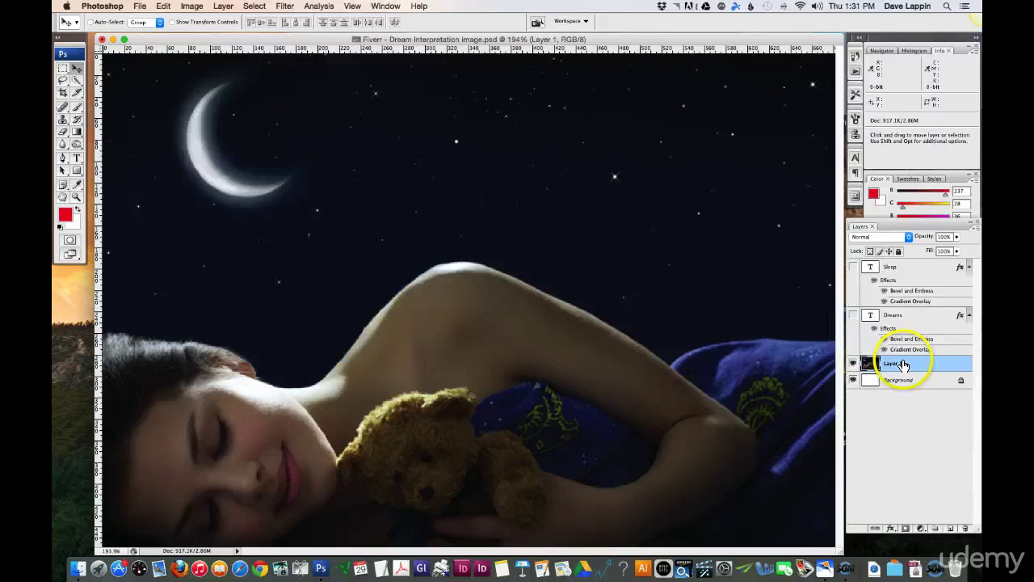
{"action": "left_click_drag", "start_coordinate": [914, 365], "coordinate": [952, 527]}
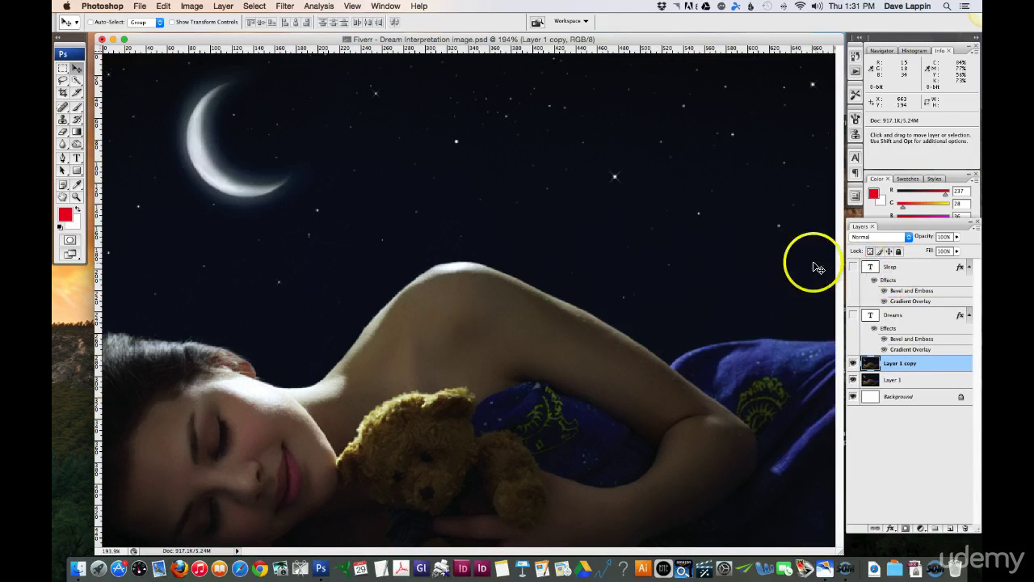
Step: Apply Watercolor to Layer 1 copy with Brush Detail 9, Shadow Intensity 1, Texture 1
{"action": "left_click", "coordinate": [285, 6]}
{"action": "mouse_move", "coordinate": [322, 113]}
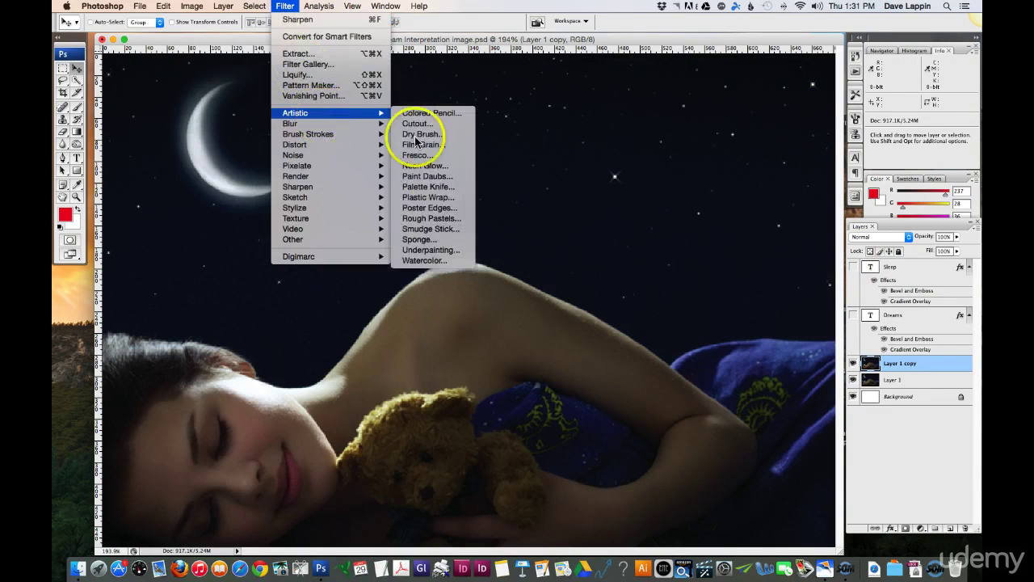
{"action": "left_click", "coordinate": [433, 260]}
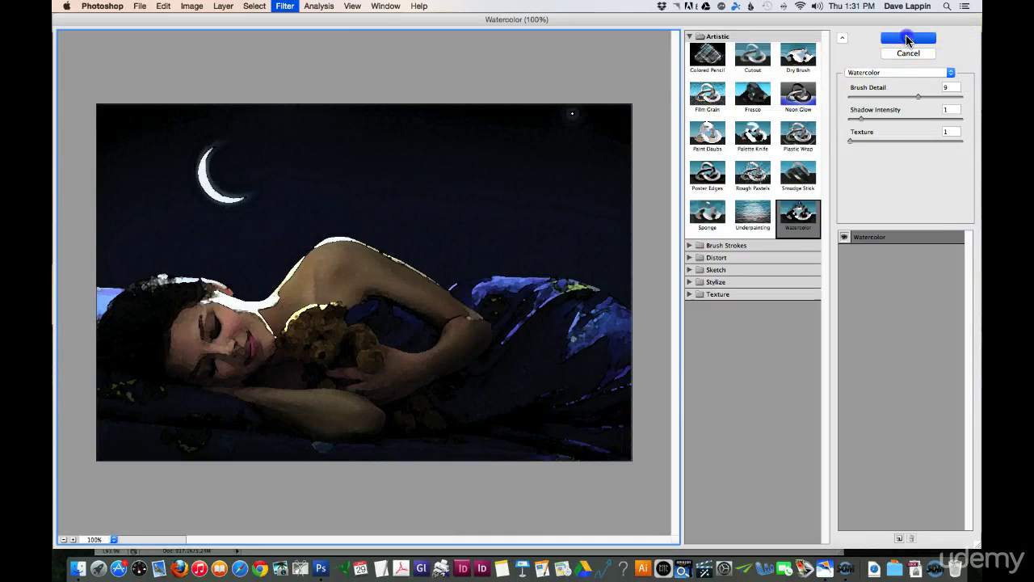
{"action": "left_click", "coordinate": [906, 38]}
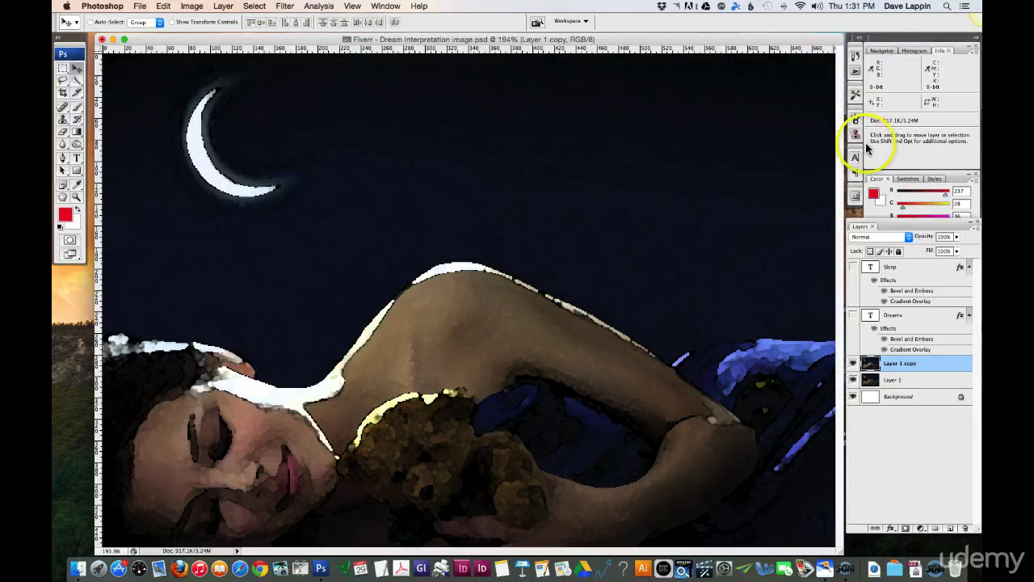
{"action": "left_click", "coordinate": [844, 252]}
Step: Lower Layer 1 copy's opacity to around 47%, fine-tuning how much watercolor shows over the photo
{"action": "left_click", "coordinate": [867, 269]}
{"action": "left_click_drag", "start_coordinate": [866, 269], "coordinate": [918, 364]}
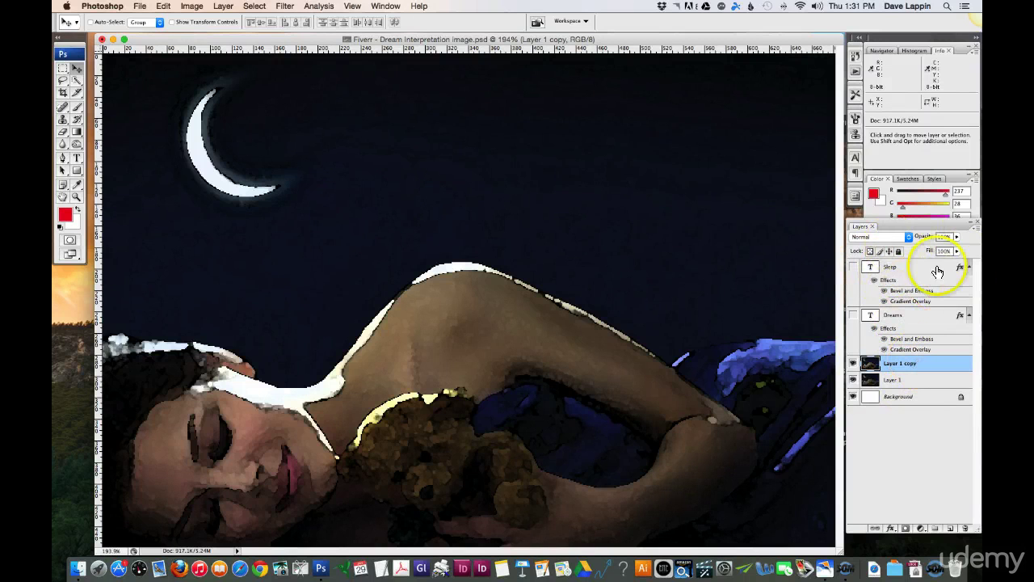
{"action": "left_click_drag", "start_coordinate": [944, 251], "coordinate": [913, 249]}
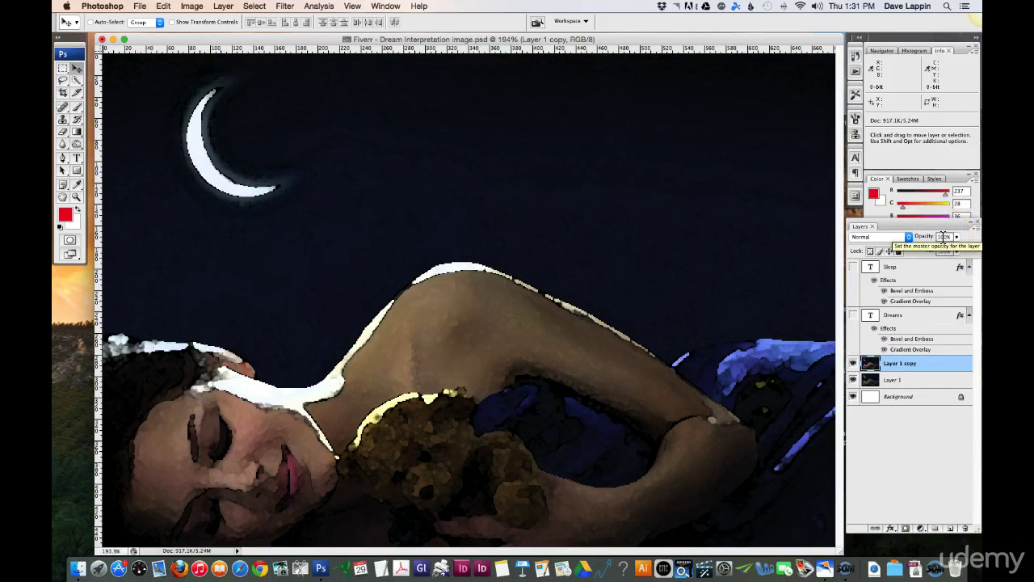
{"action": "left_click_drag", "start_coordinate": [957, 236], "coordinate": [971, 234]}
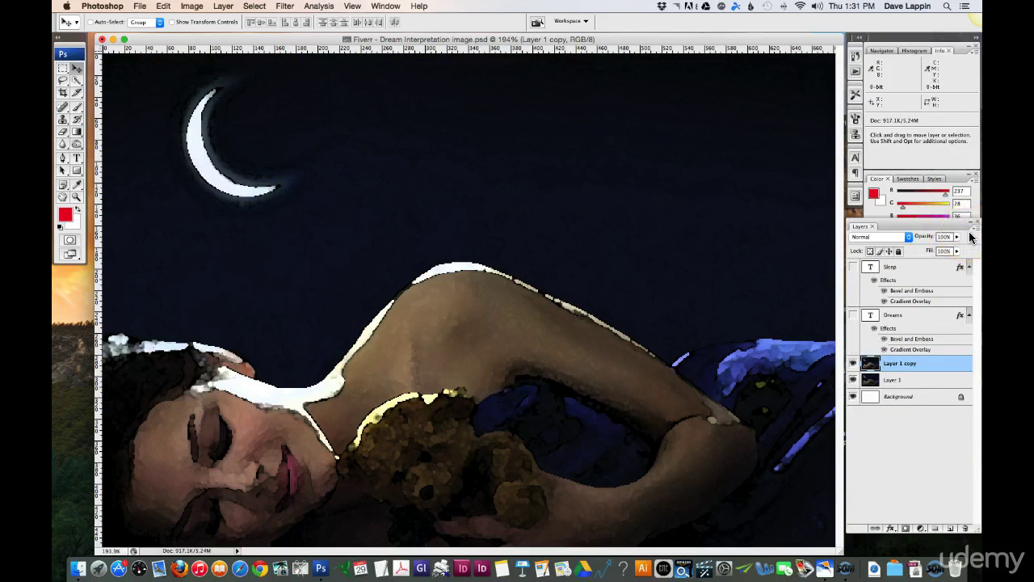
{"action": "left_click", "coordinate": [962, 239]}
{"action": "left_click", "coordinate": [959, 239]}
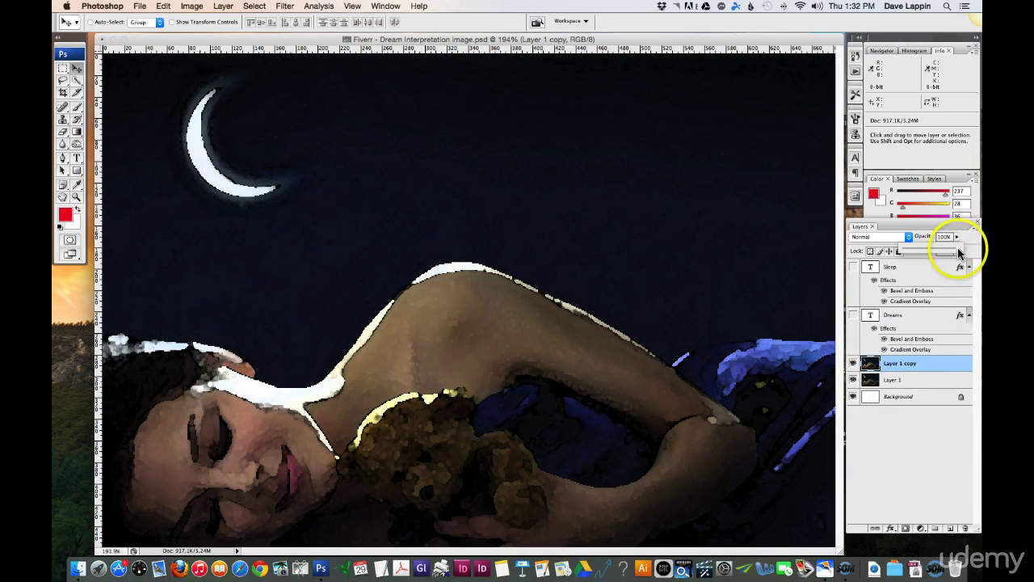
{"action": "left_click_drag", "start_coordinate": [959, 253], "coordinate": [922, 254]}
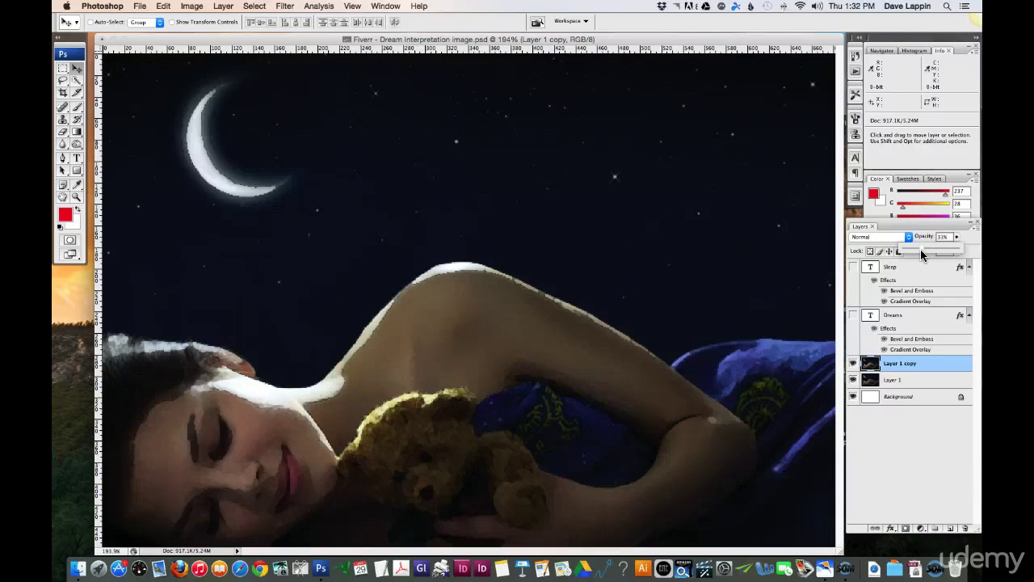
{"action": "mouse_move", "coordinate": [921, 253]}
{"action": "left_mouse_down"}
{"action": "mouse_move", "coordinate": [943, 252]}
{"action": "mouse_move", "coordinate": [909, 253]}
{"action": "mouse_move", "coordinate": [919, 253]}
{"action": "left_mouse_up"}
{"action": "left_click_drag", "start_coordinate": [918, 245], "coordinate": [891, 429]}
{"action": "left_click", "coordinate": [889, 424]}
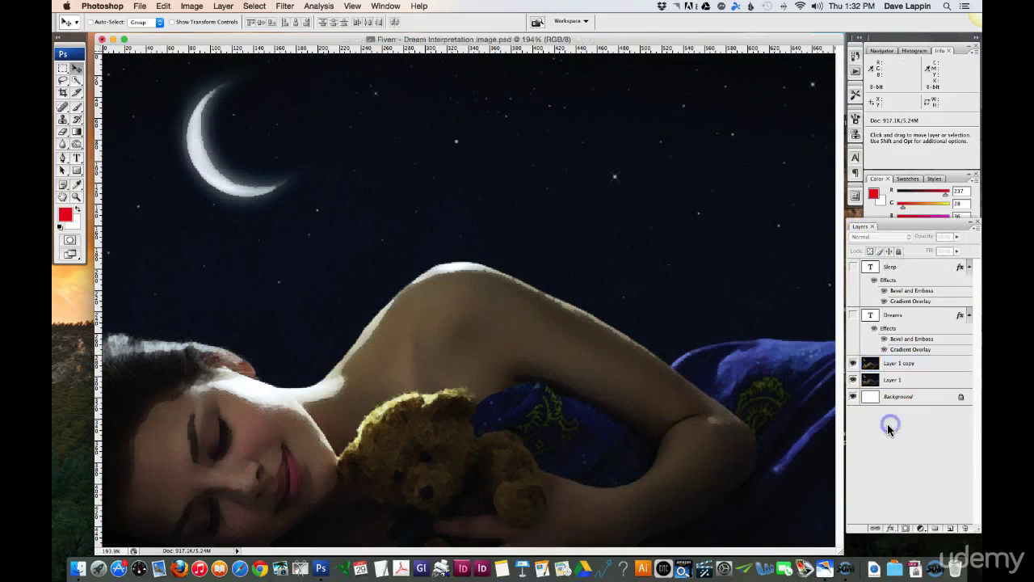
{"action": "left_click", "coordinate": [774, 350]}
{"action": "left_click", "coordinate": [754, 317]}
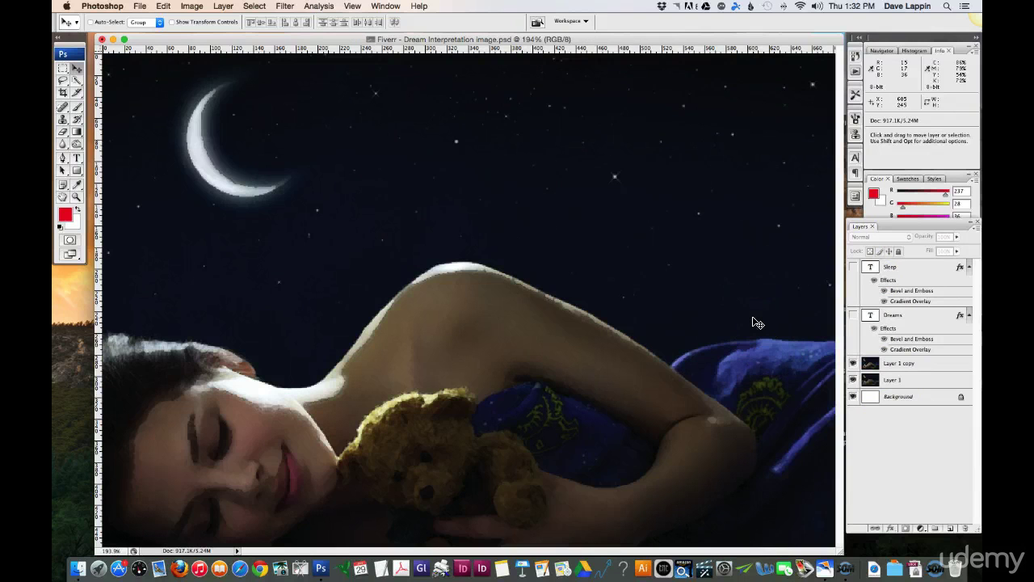